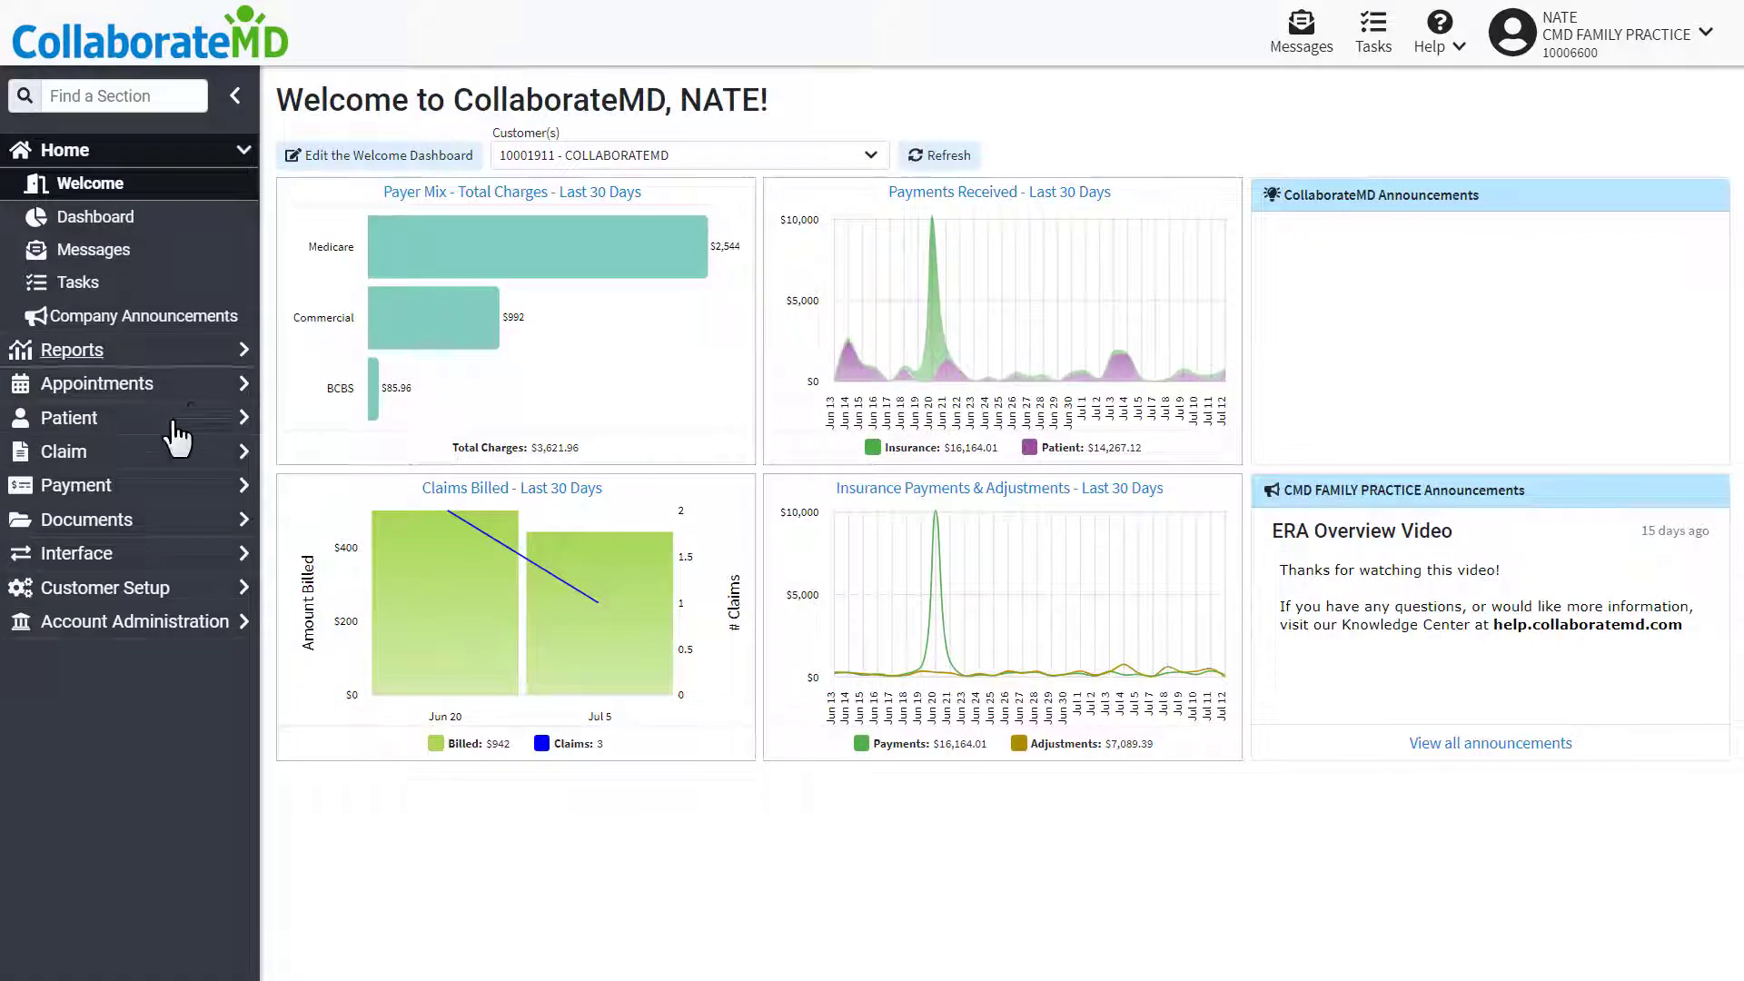
Search the ERA page for ERAs received This Week
click(127, 485)
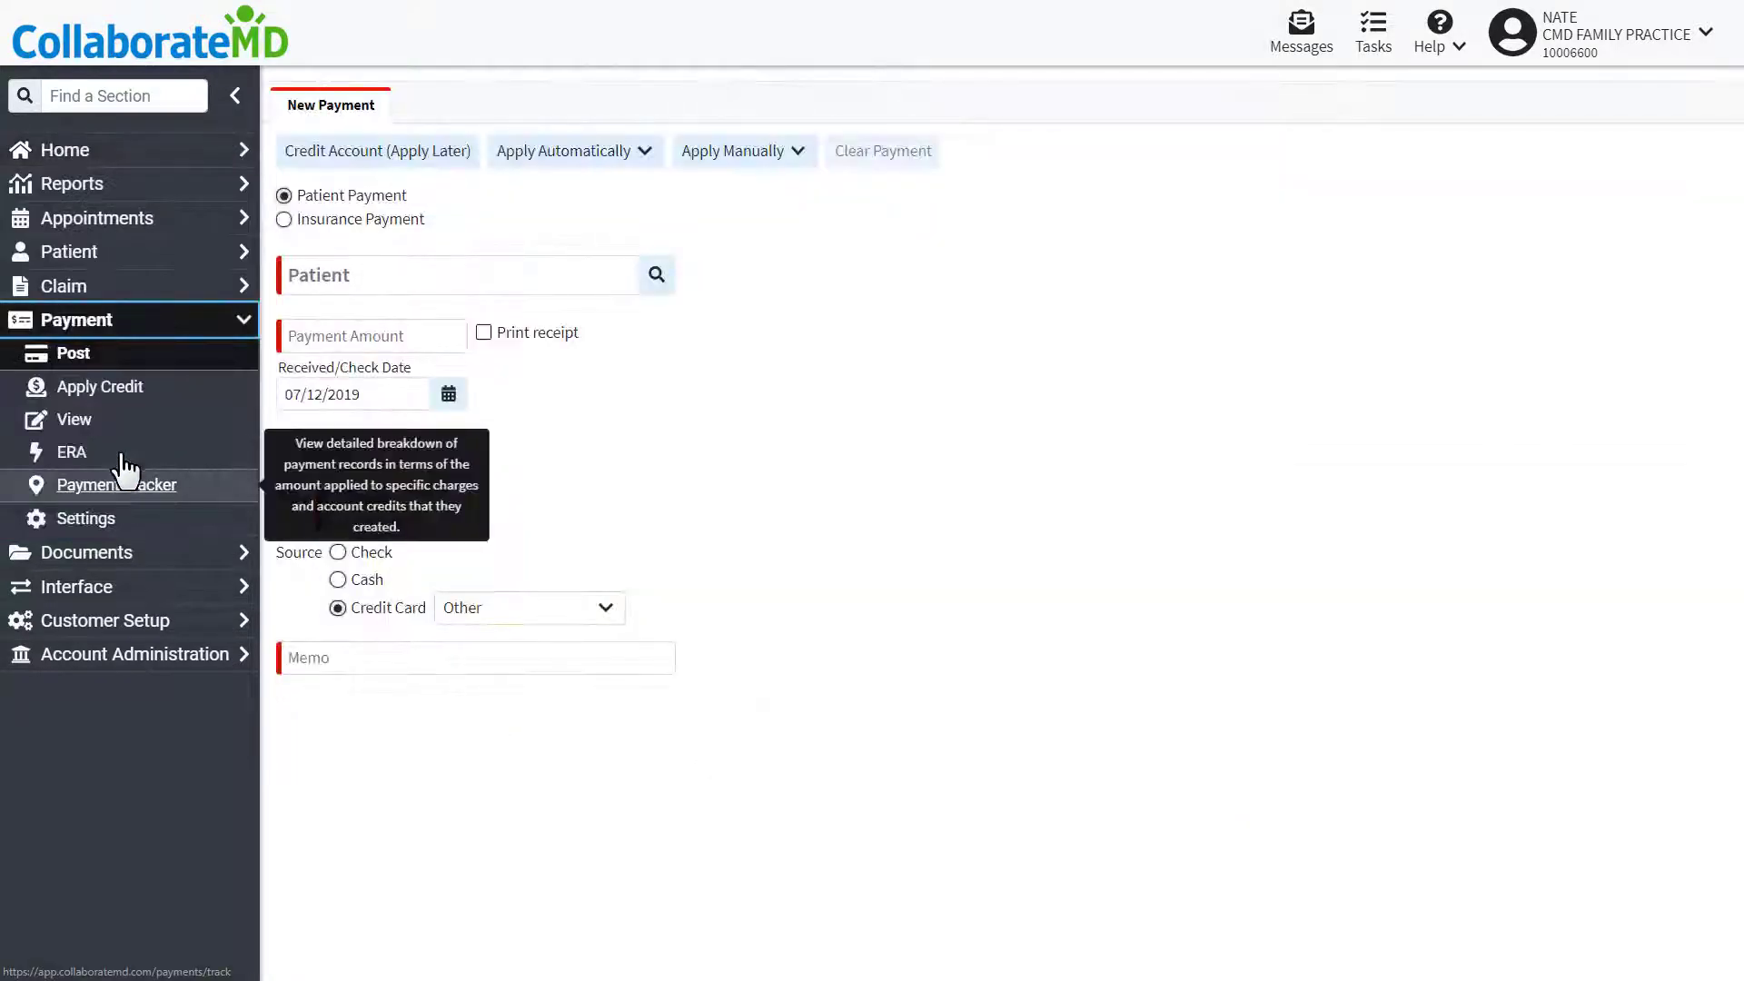
click(120, 456)
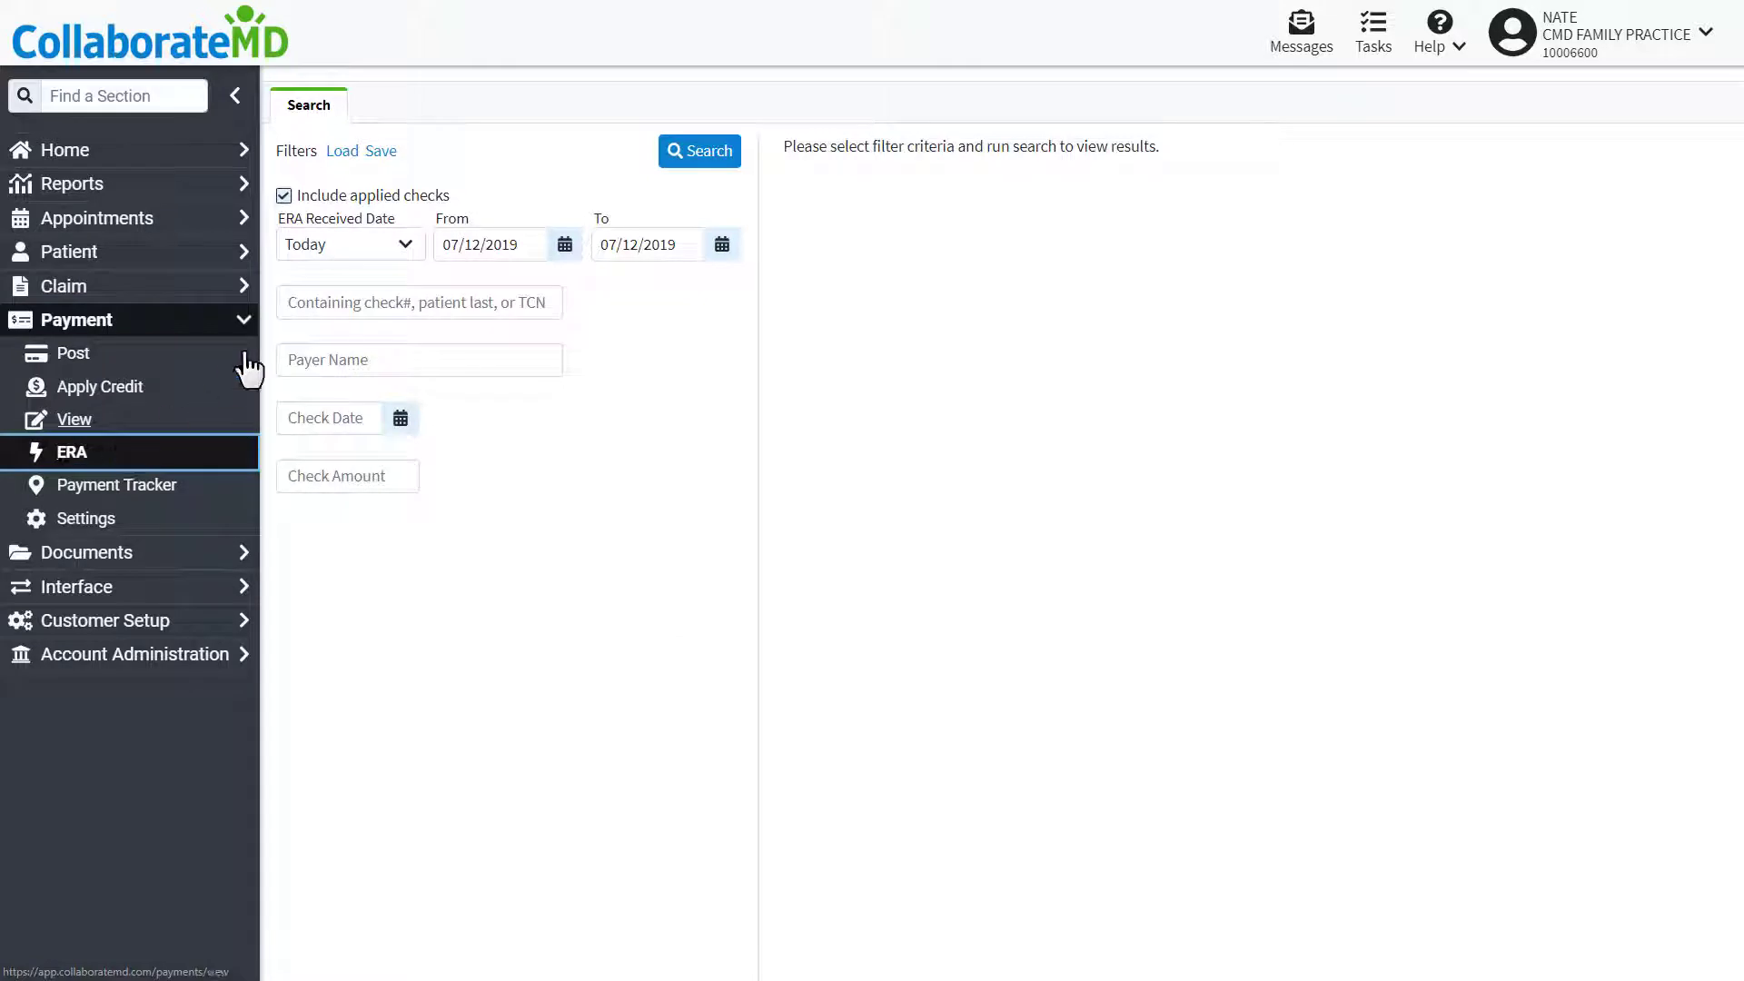
click(396, 249)
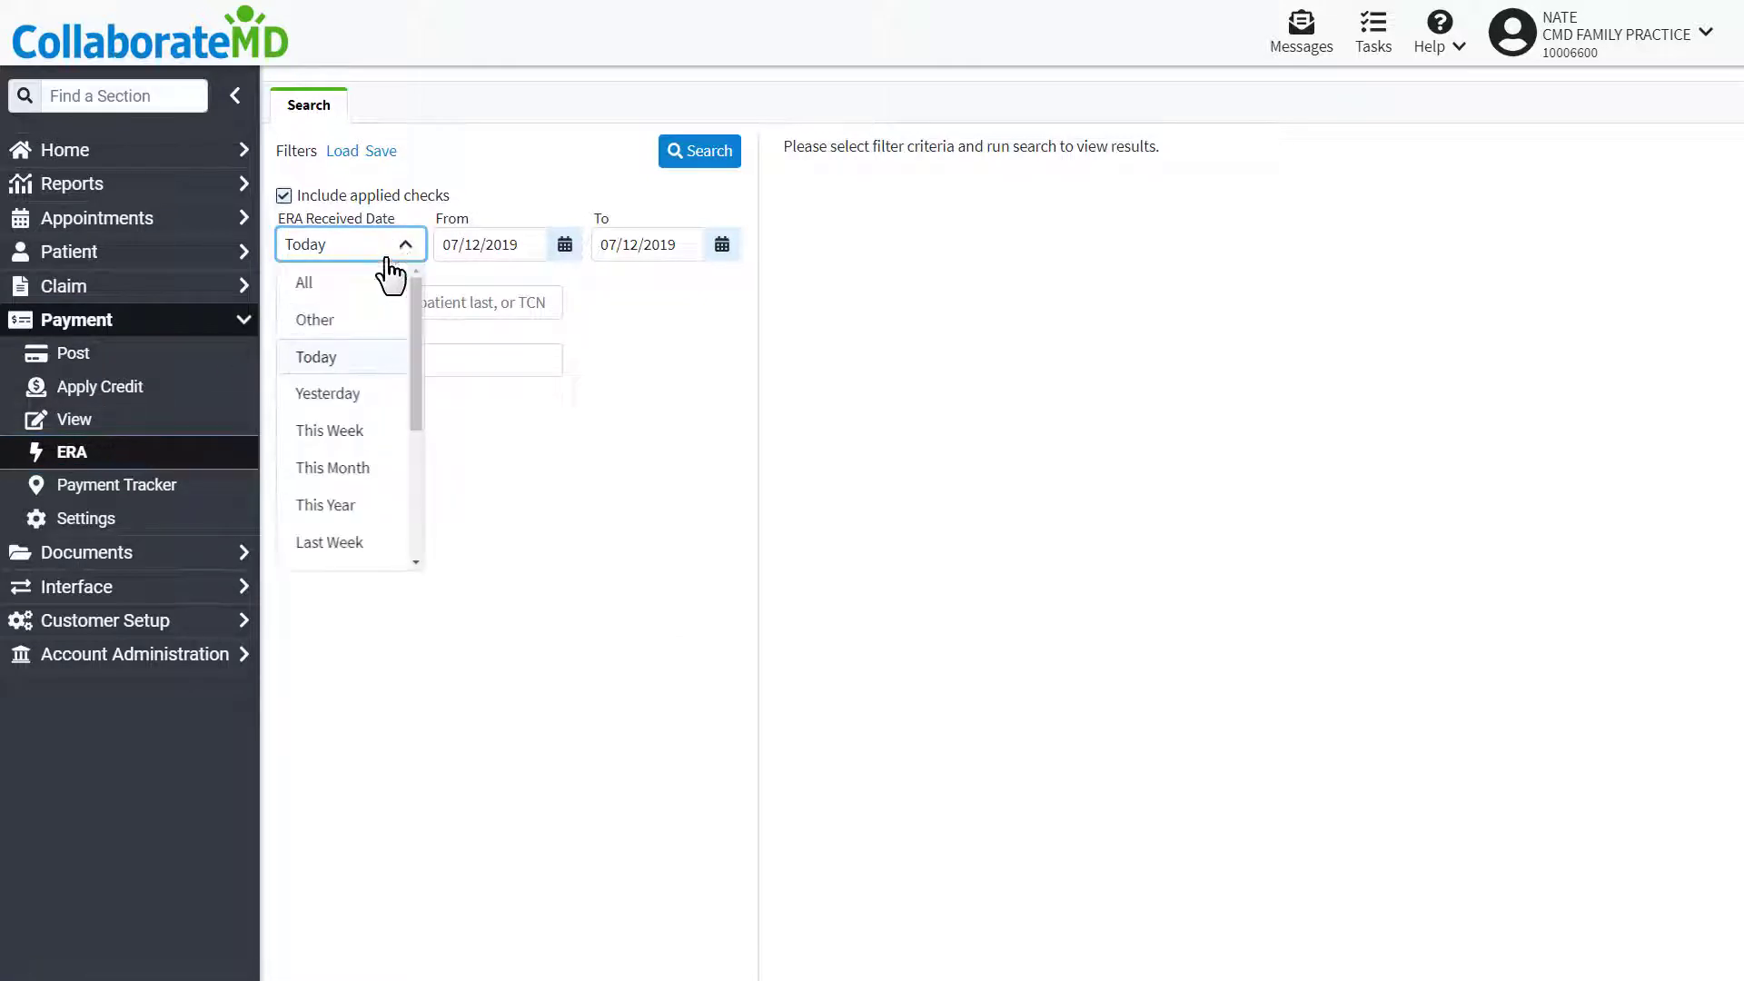
click(345, 432)
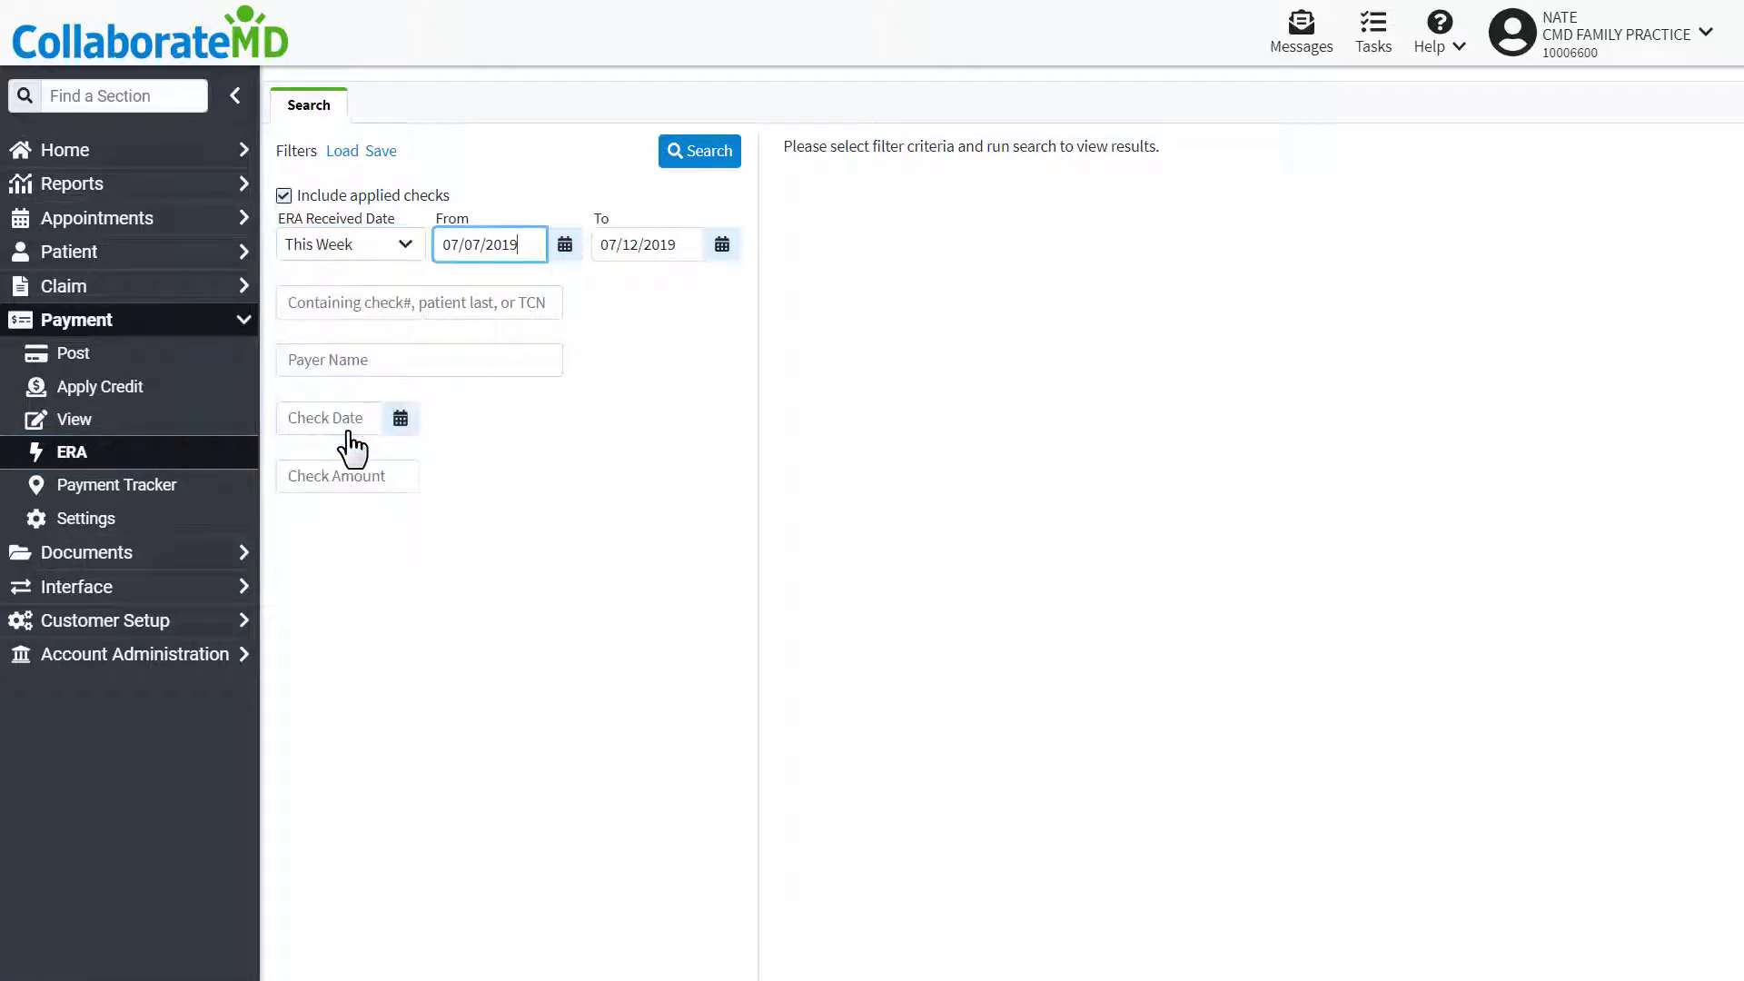
click(717, 159)
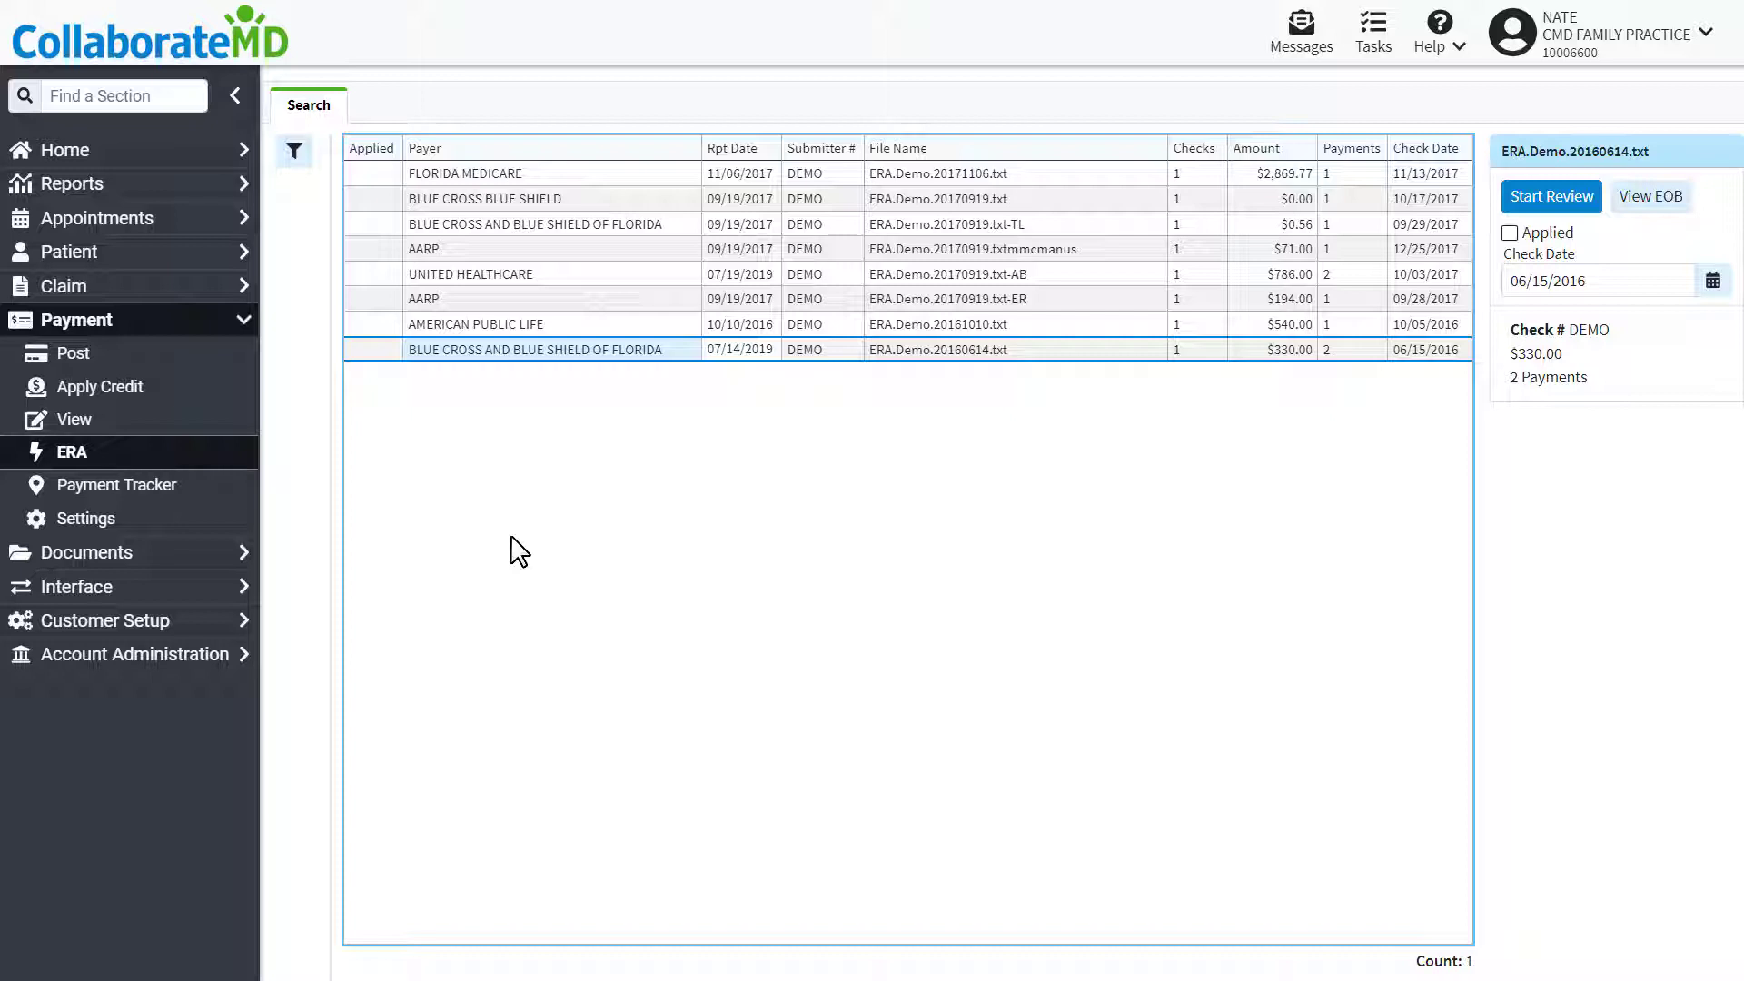
Select the ERA row and start reviewing the $134.33 CMD INSURANCE 12345 payment
click(565, 348)
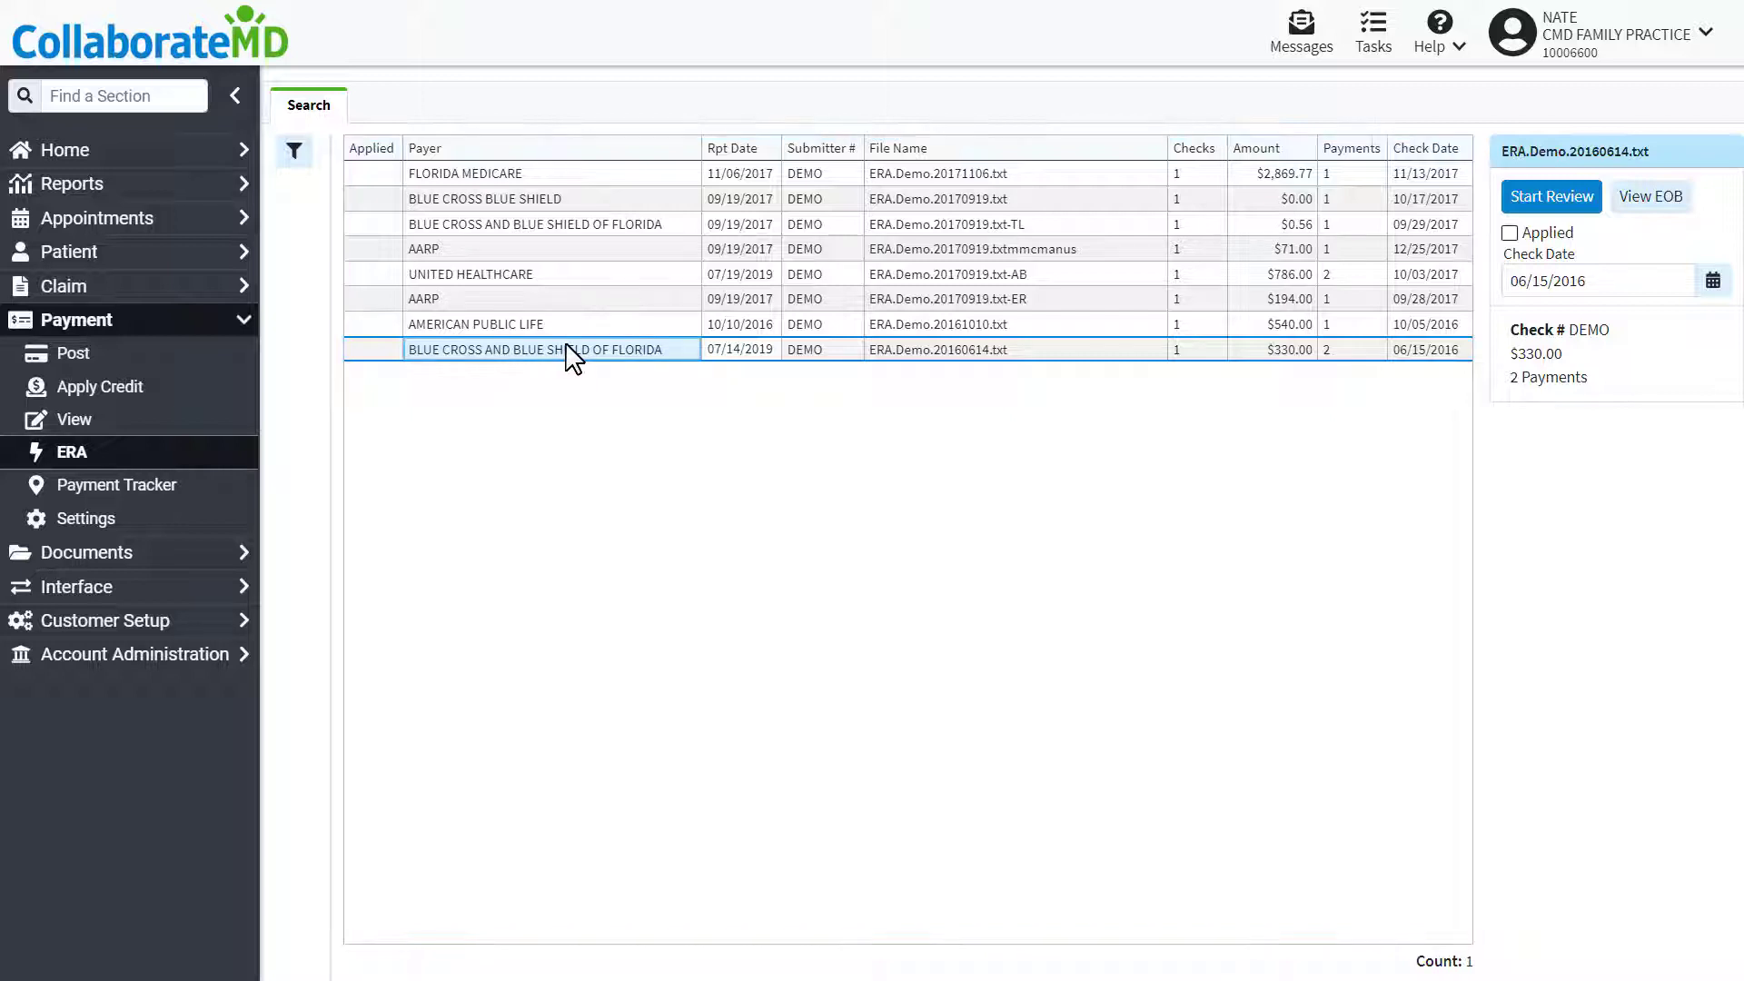
click(1553, 197)
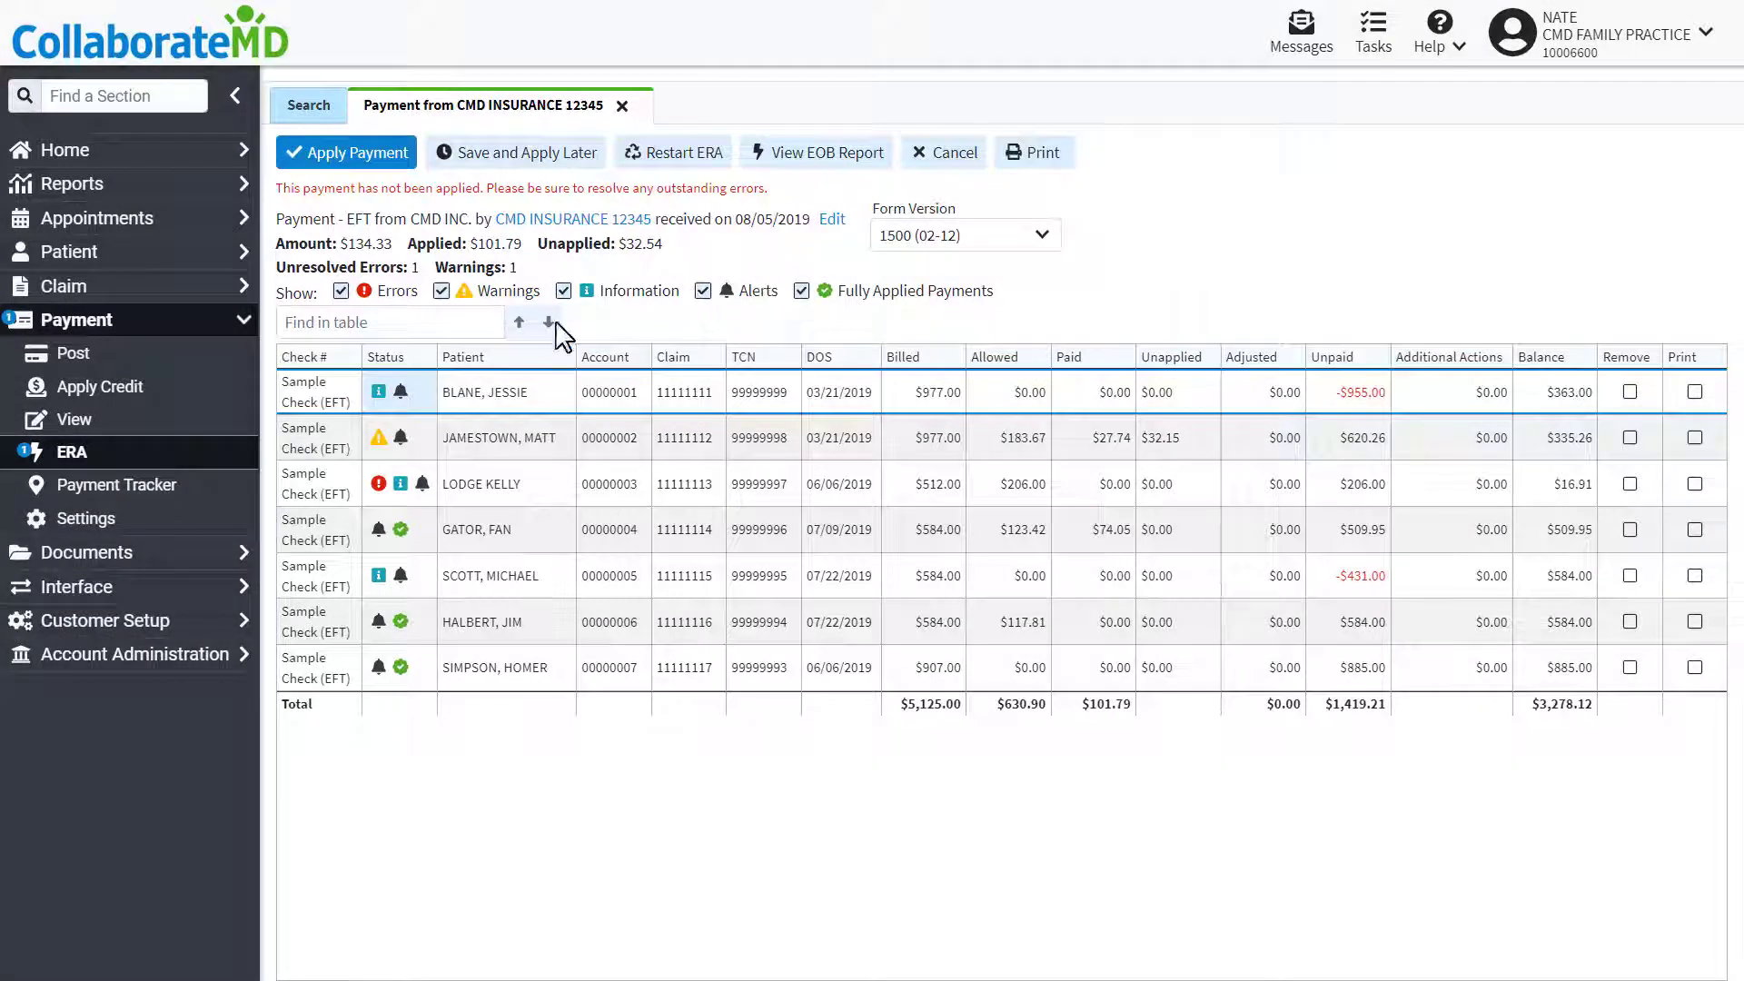
Read the info message on the first patient's charge, then close it
click(378, 391)
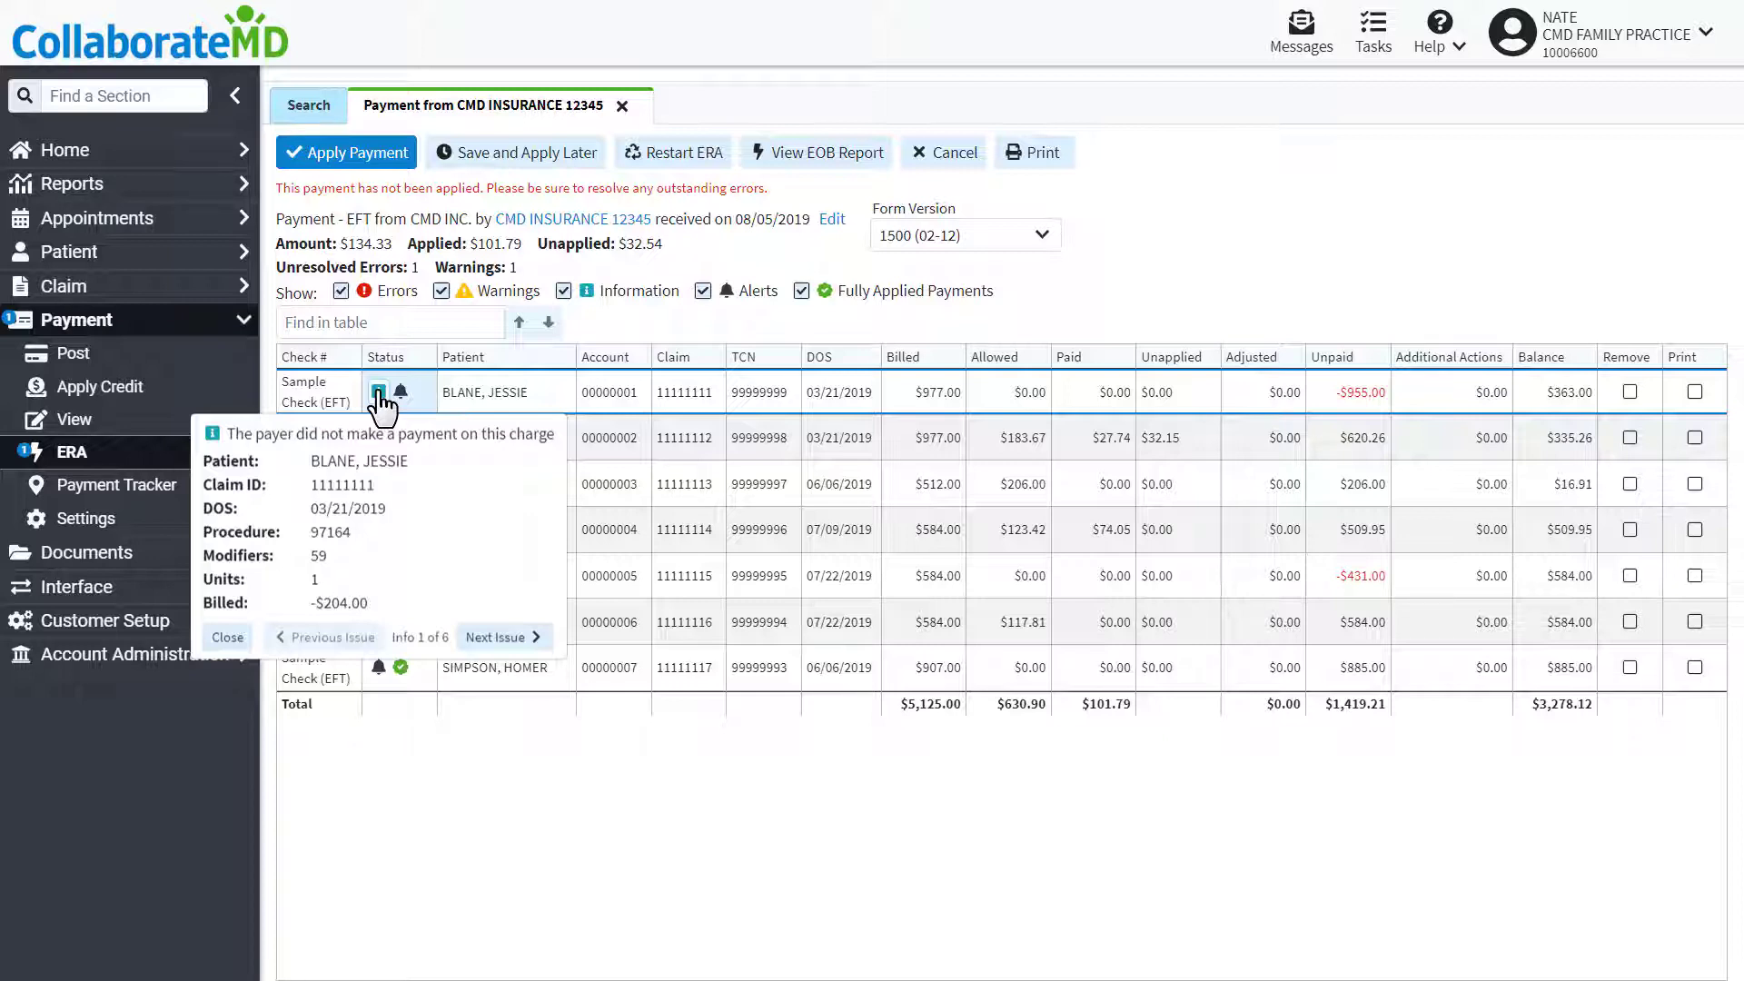
click(228, 637)
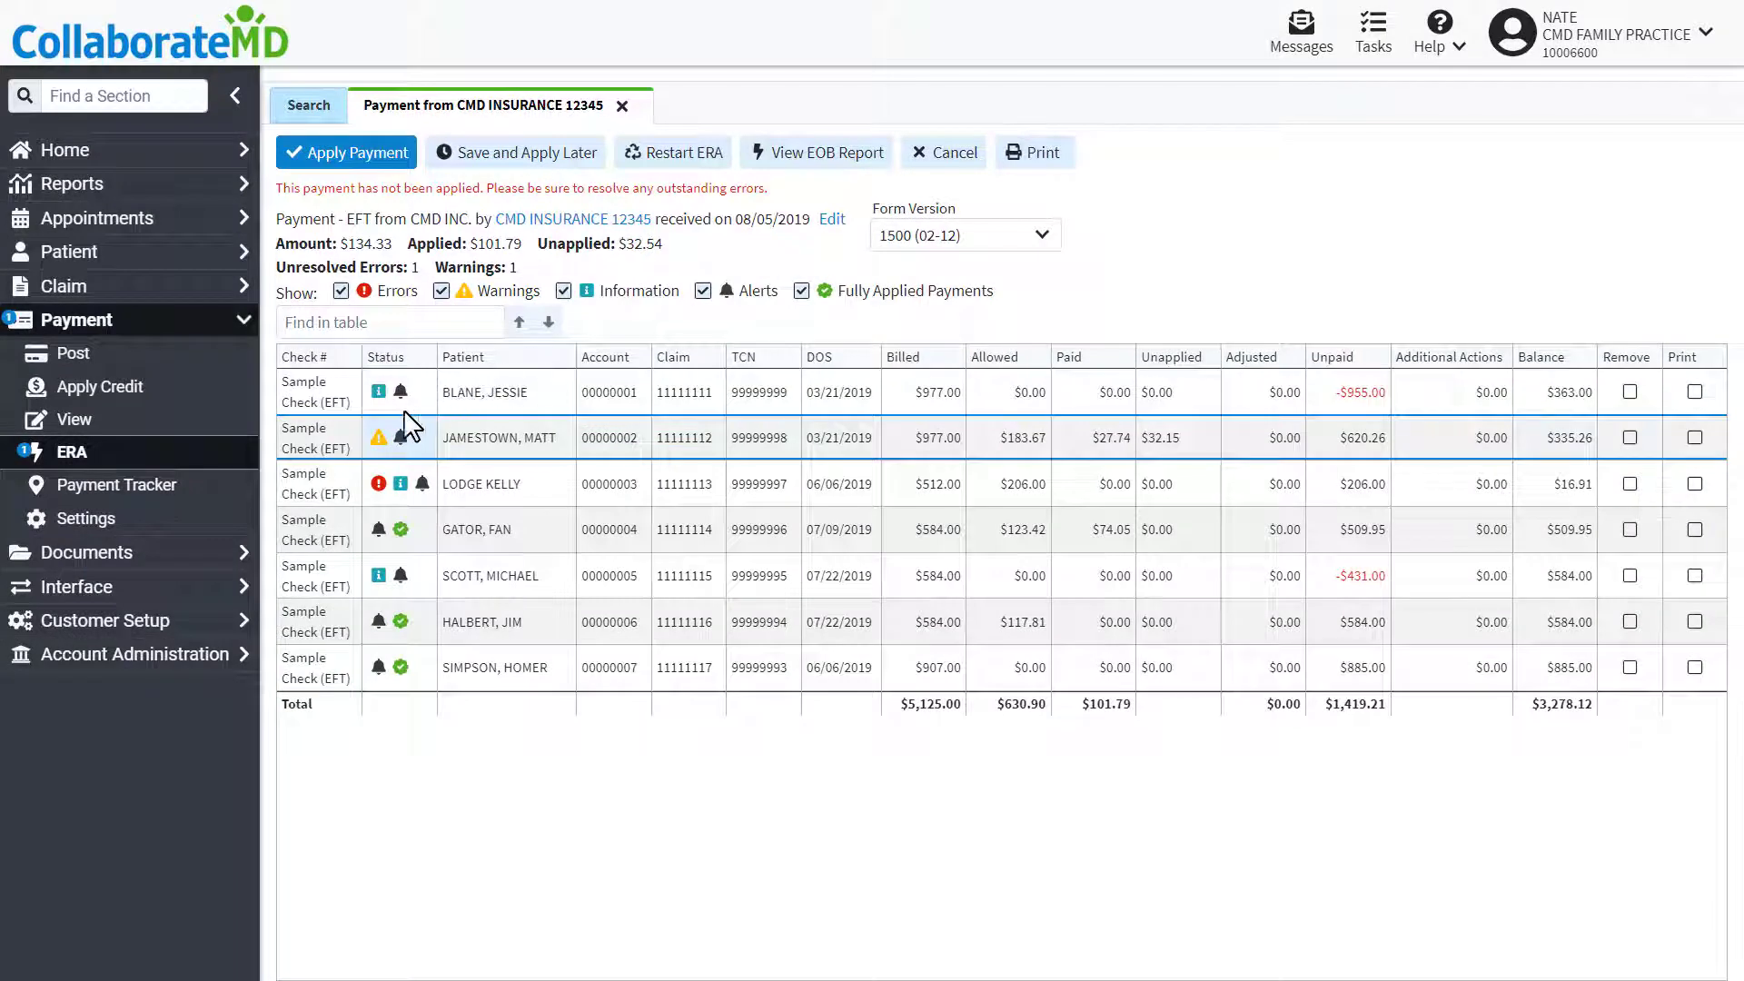
Remove the already-paid charge flagged on the second patient's claim, as recommended
click(379, 440)
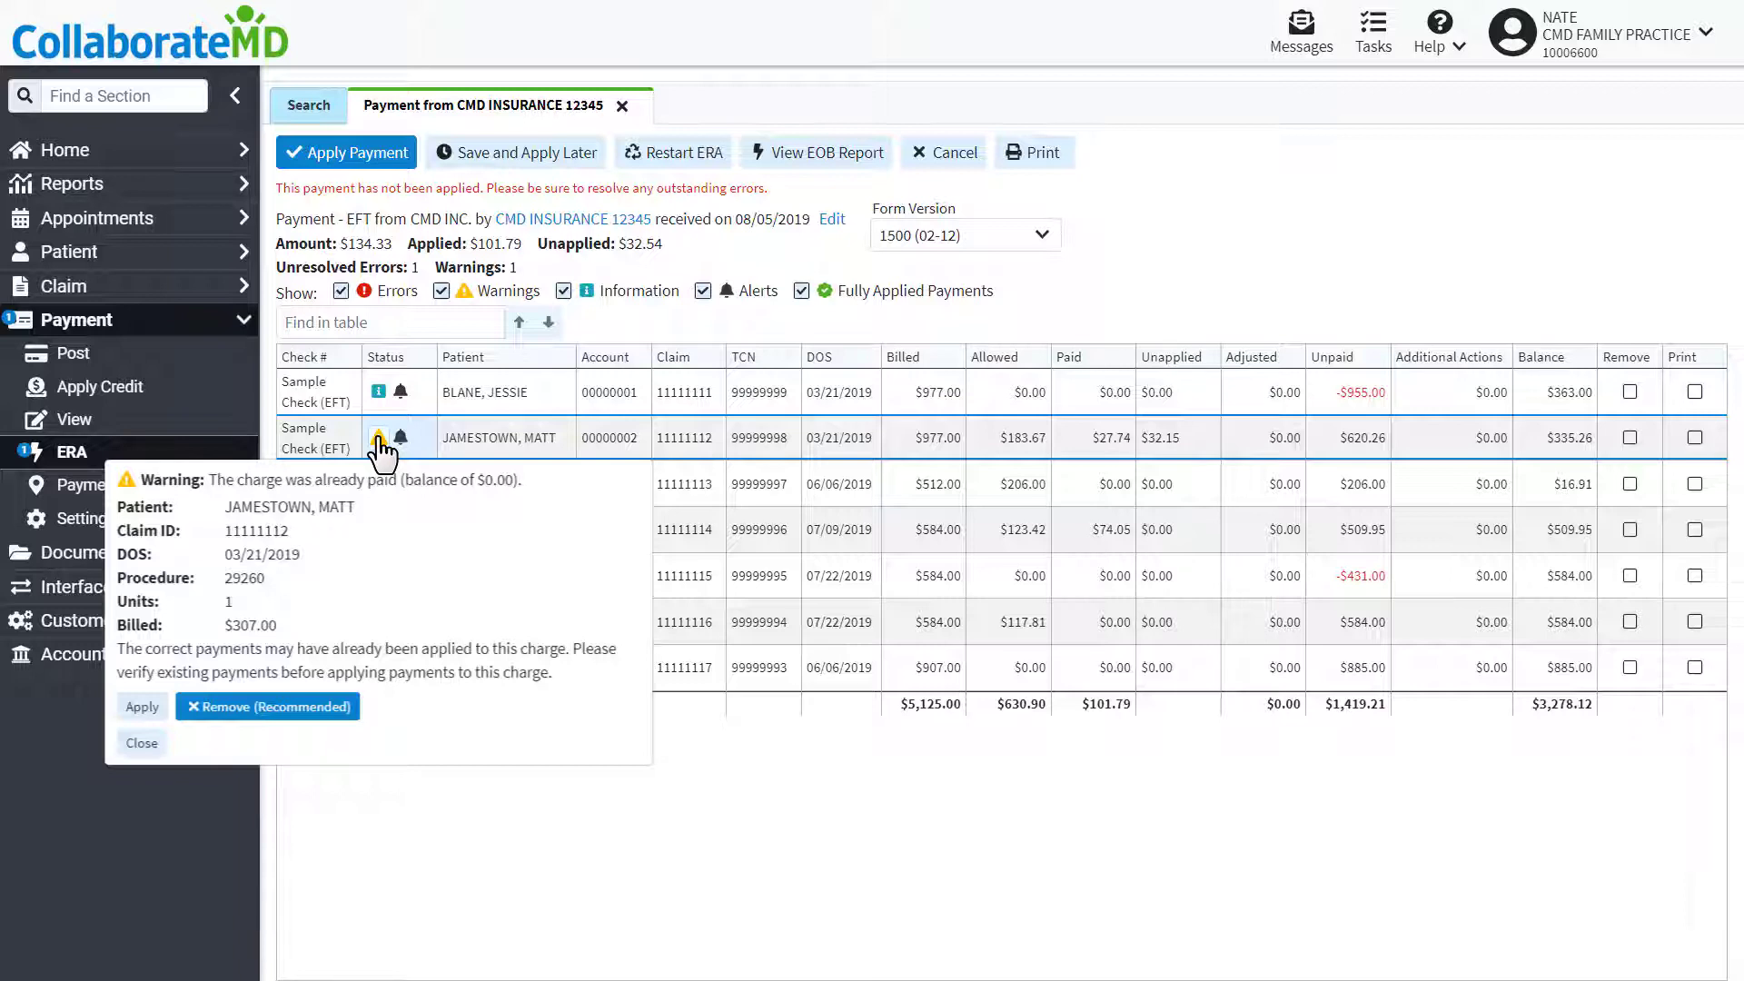
click(334, 708)
click(142, 706)
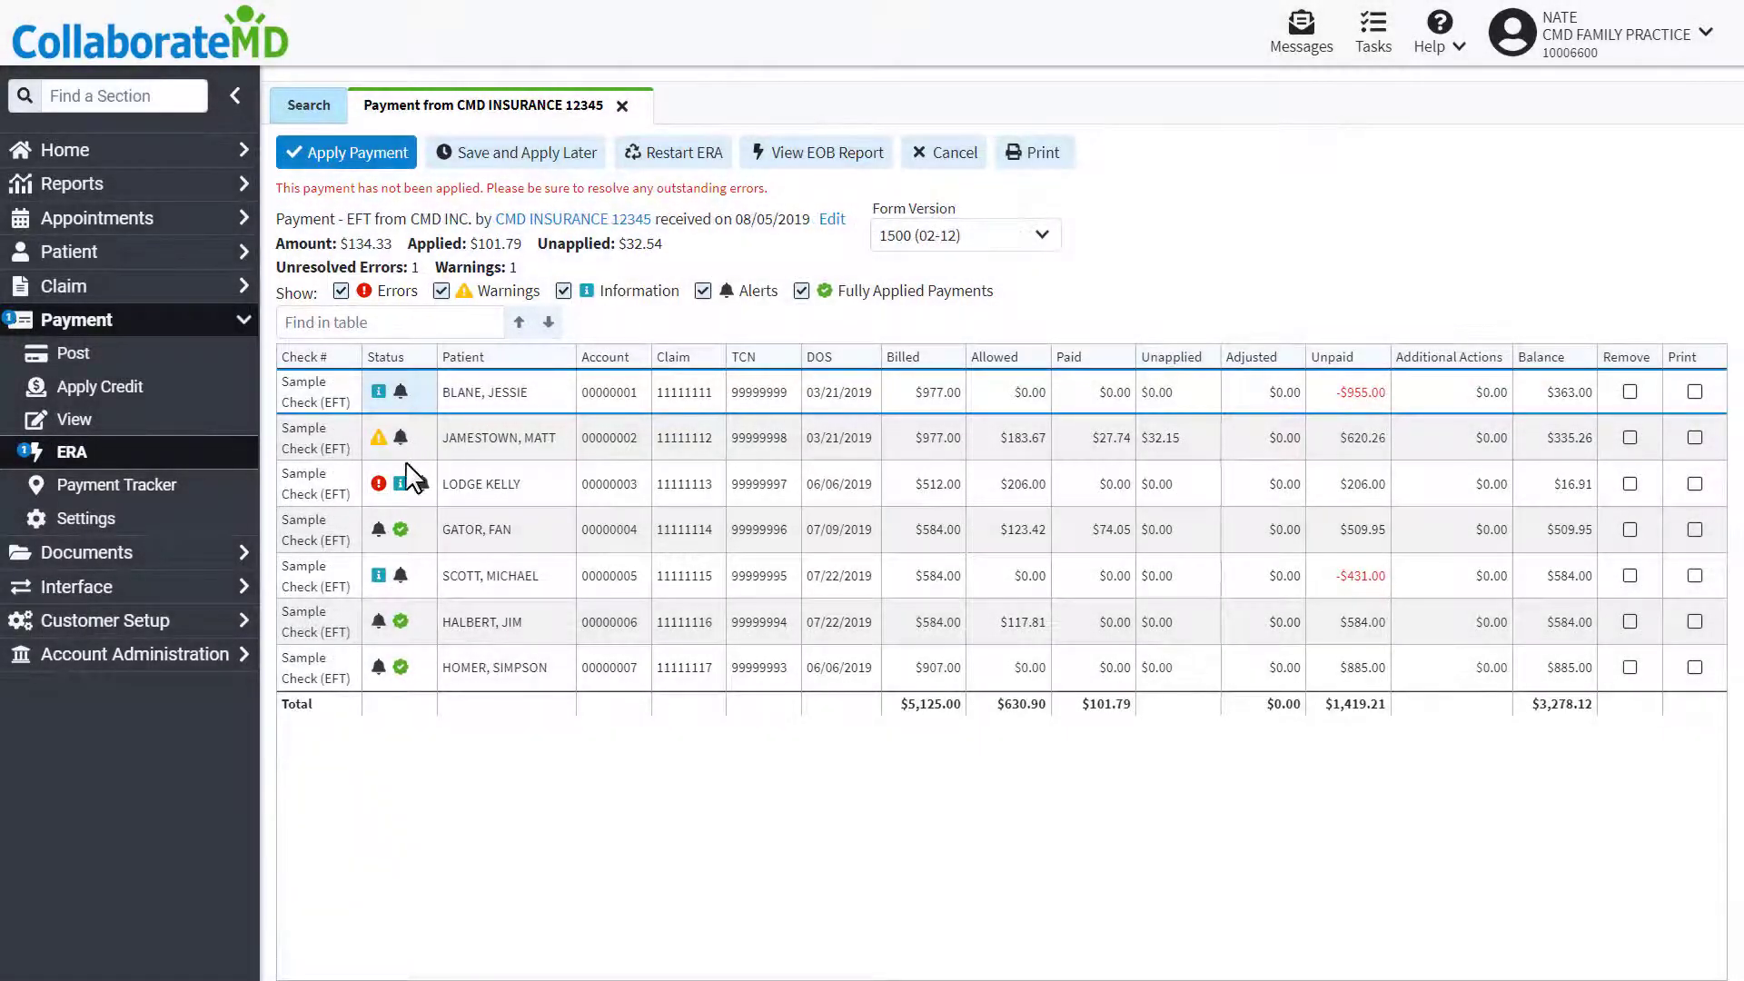
Match the third claim to the 06/06/2019 97110 charge, save, then remove the unmatched charge
click(379, 483)
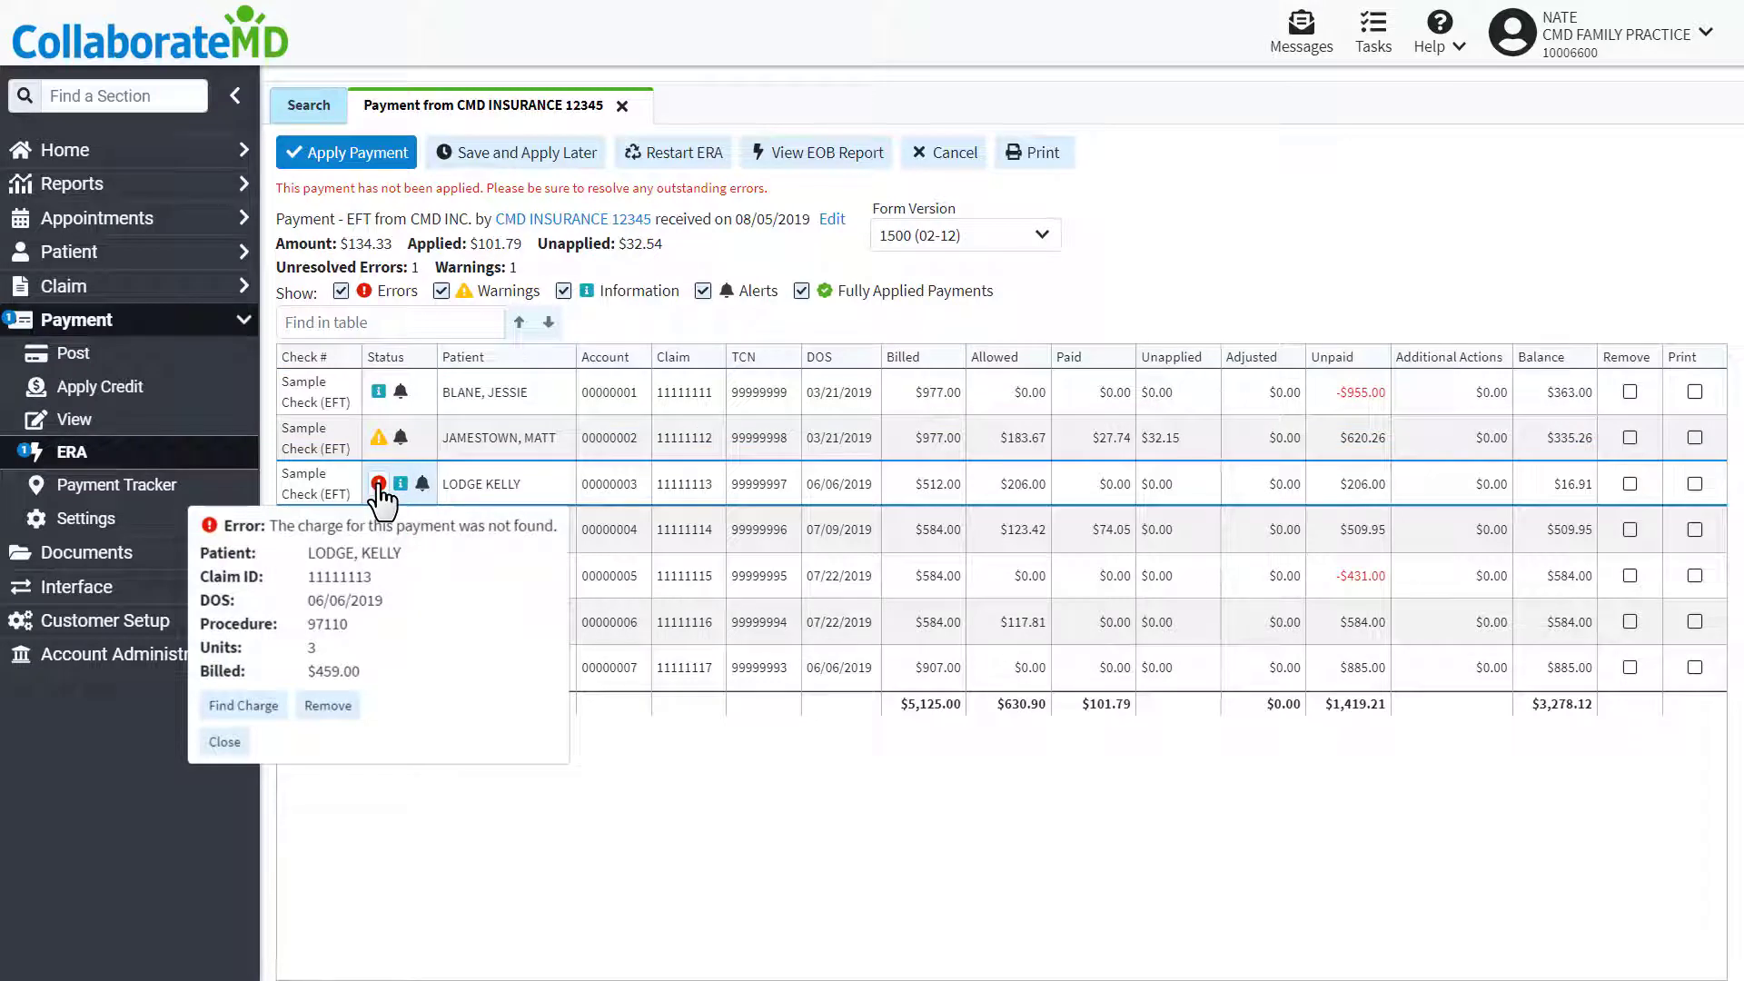
click(270, 708)
click(936, 658)
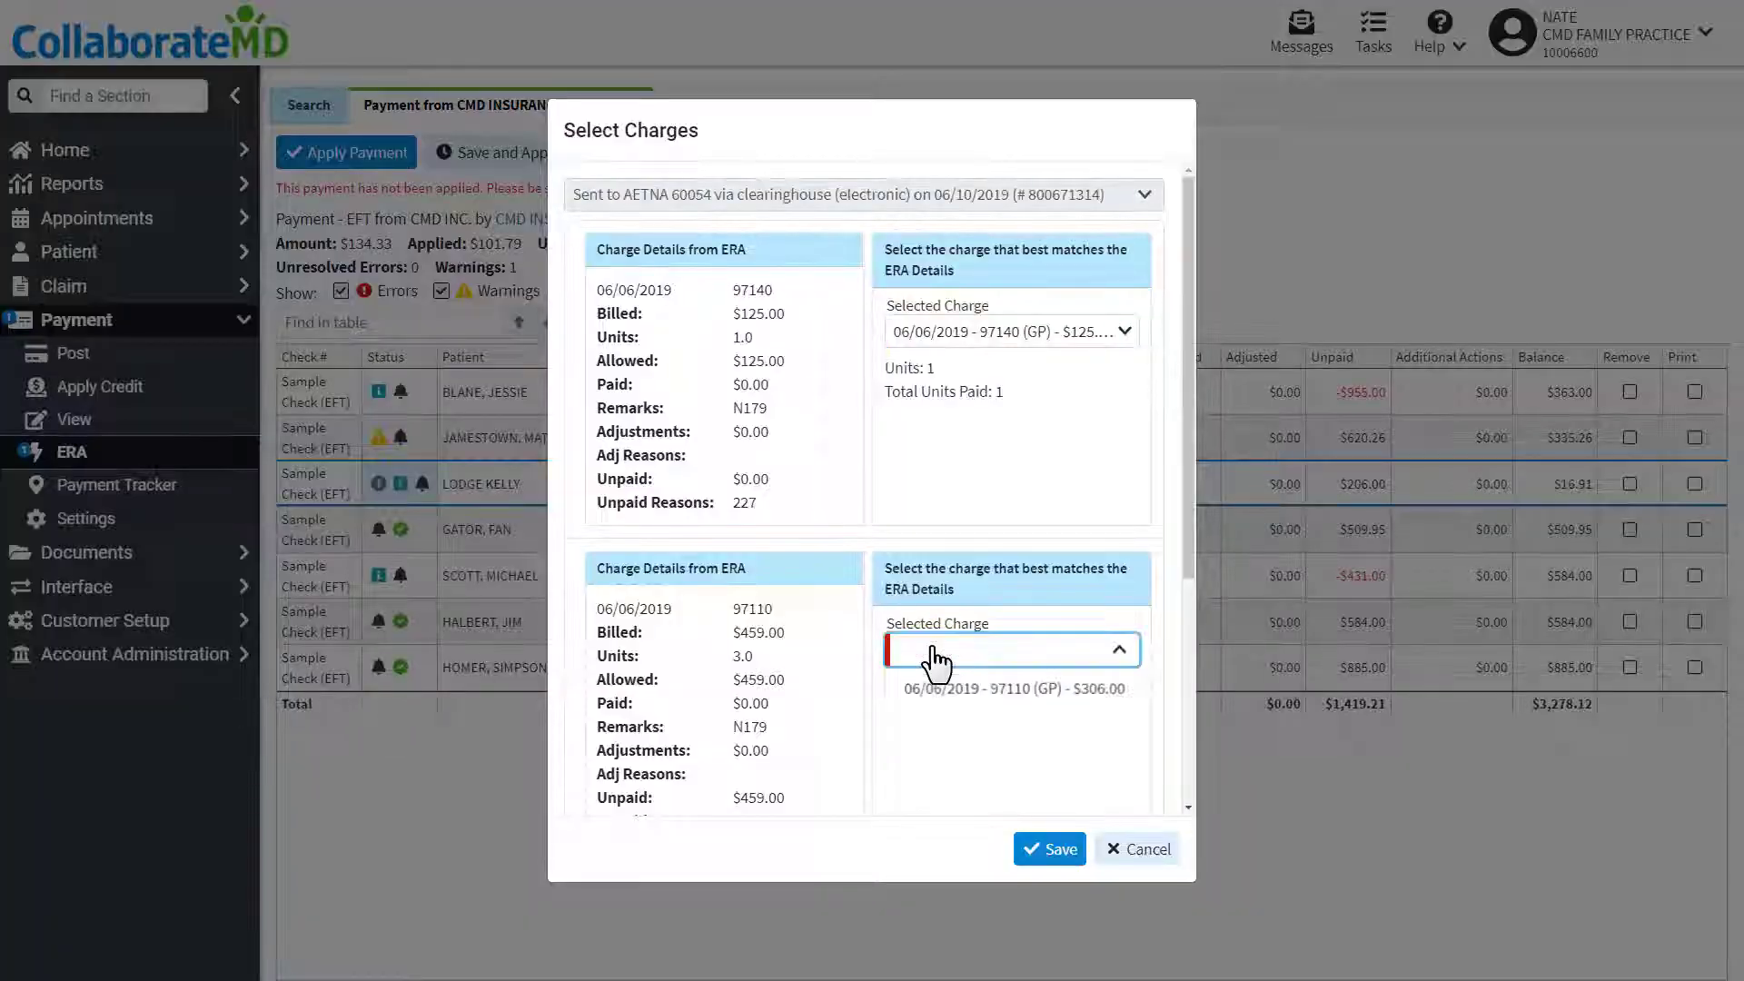
click(947, 695)
click(1049, 848)
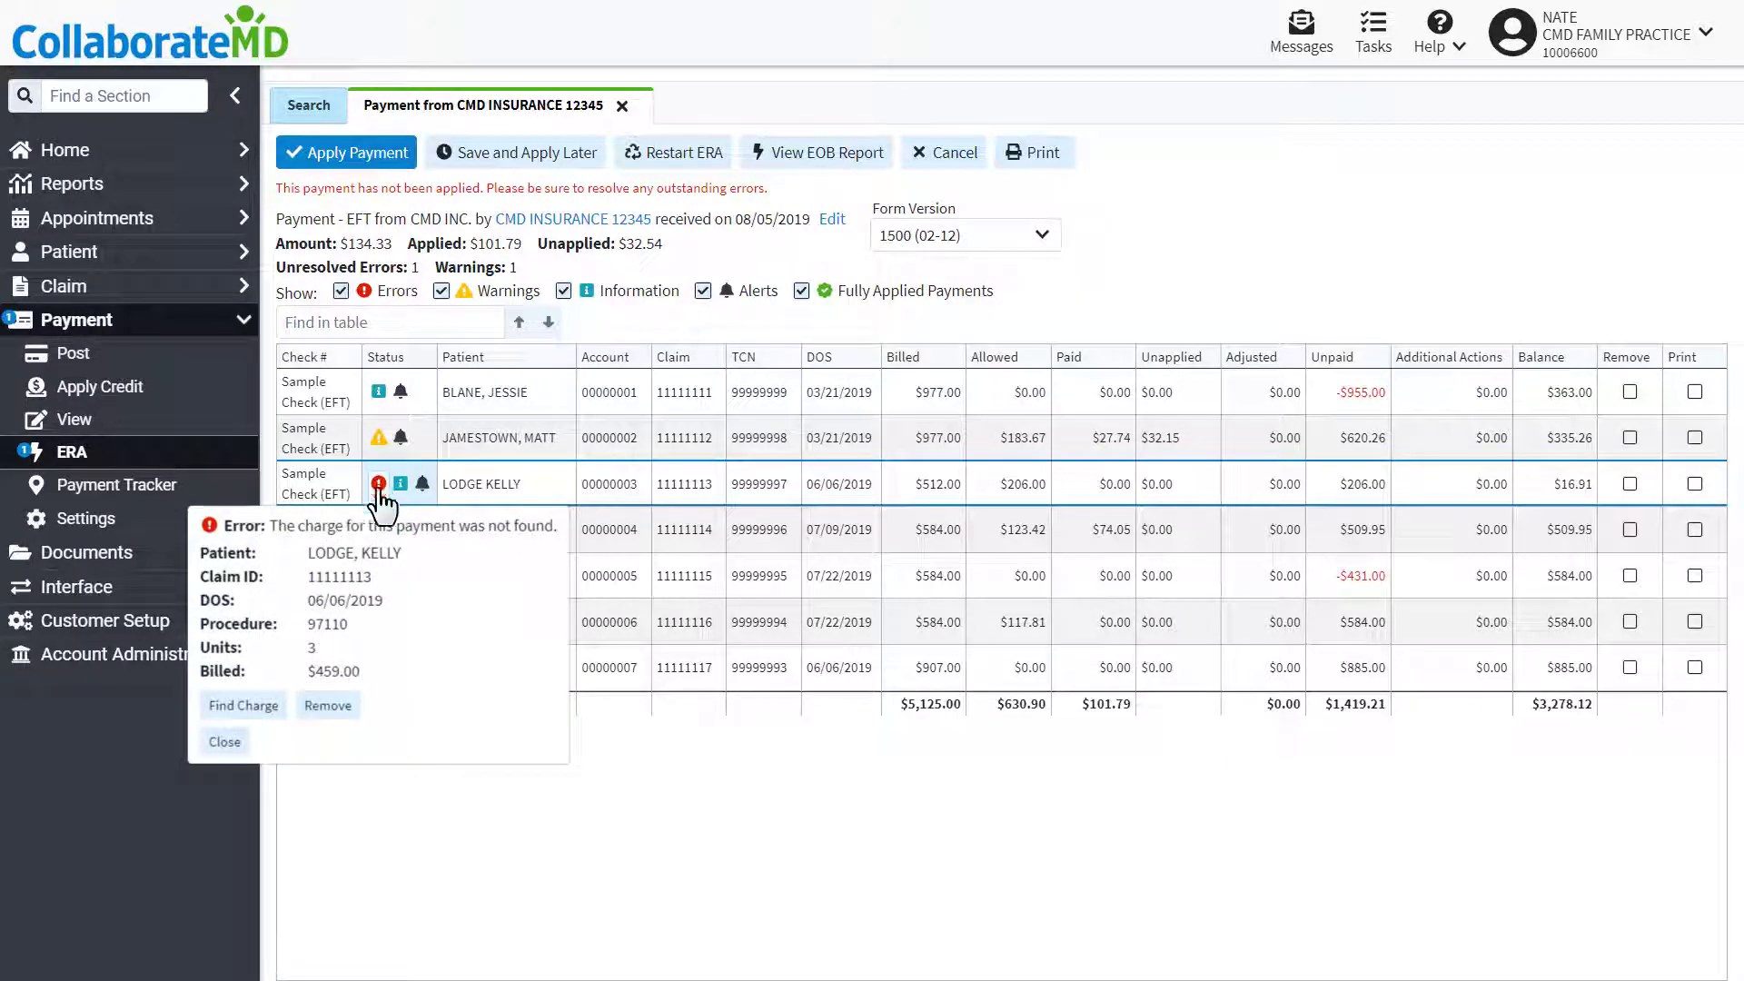
click(331, 706)
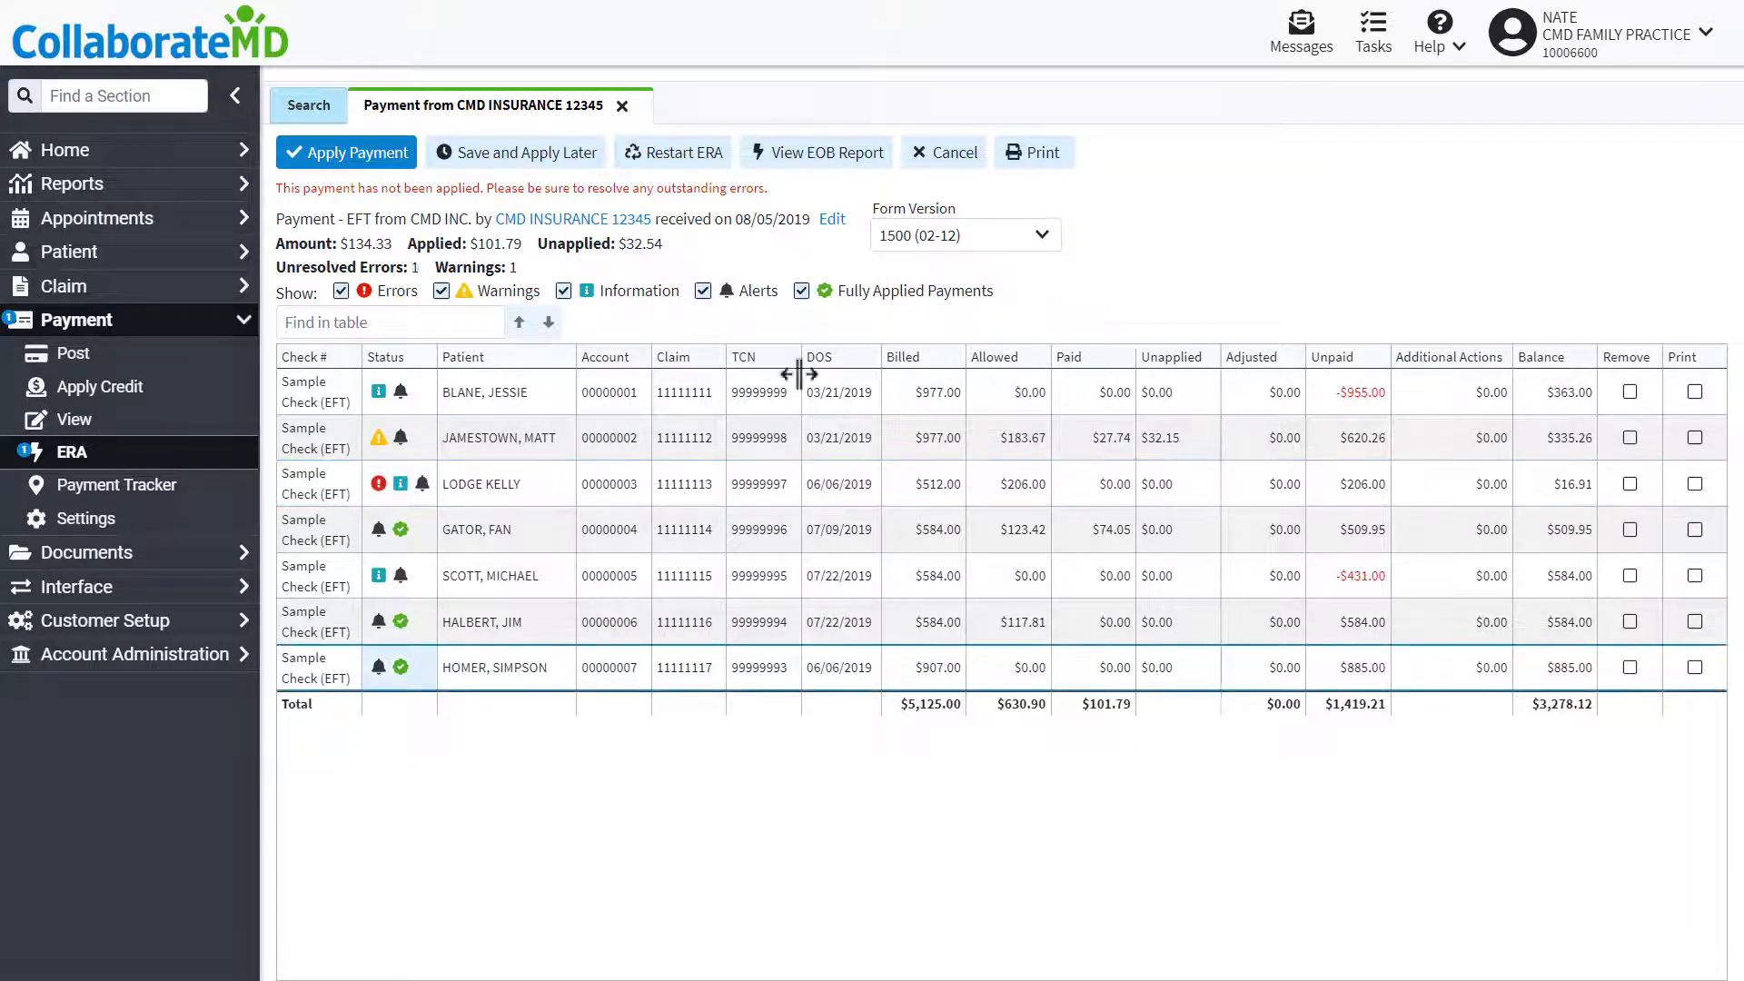
click(547, 539)
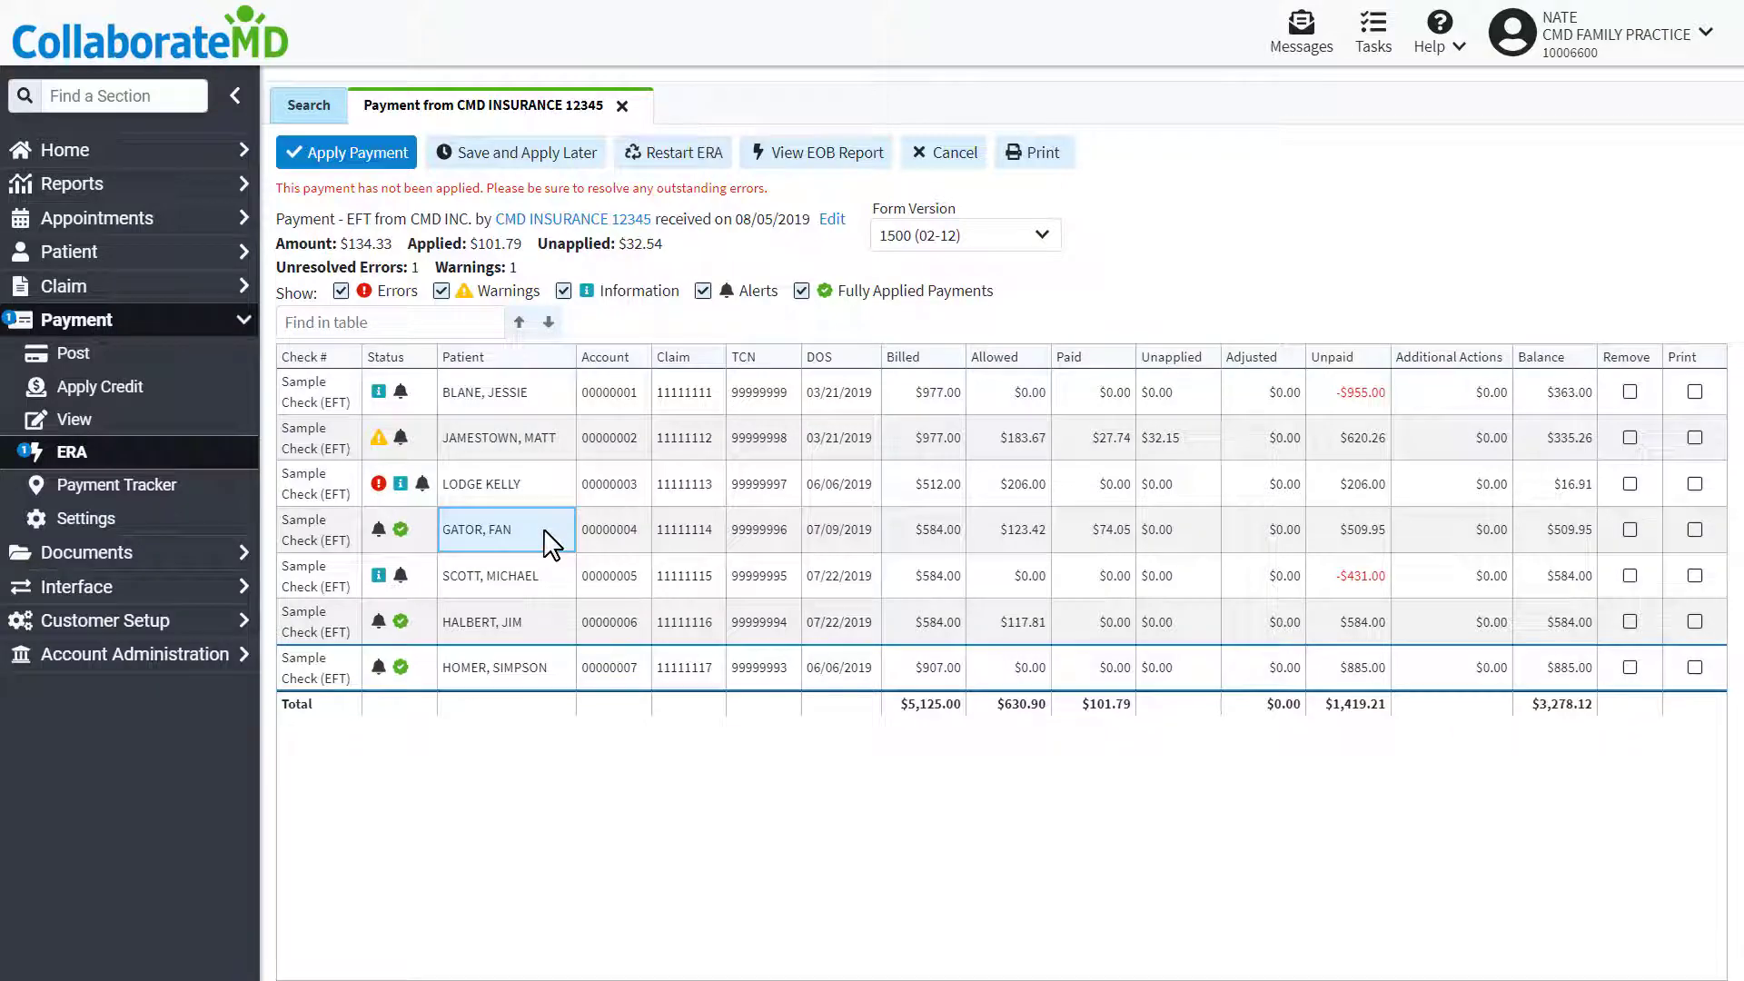
double_click(548, 540)
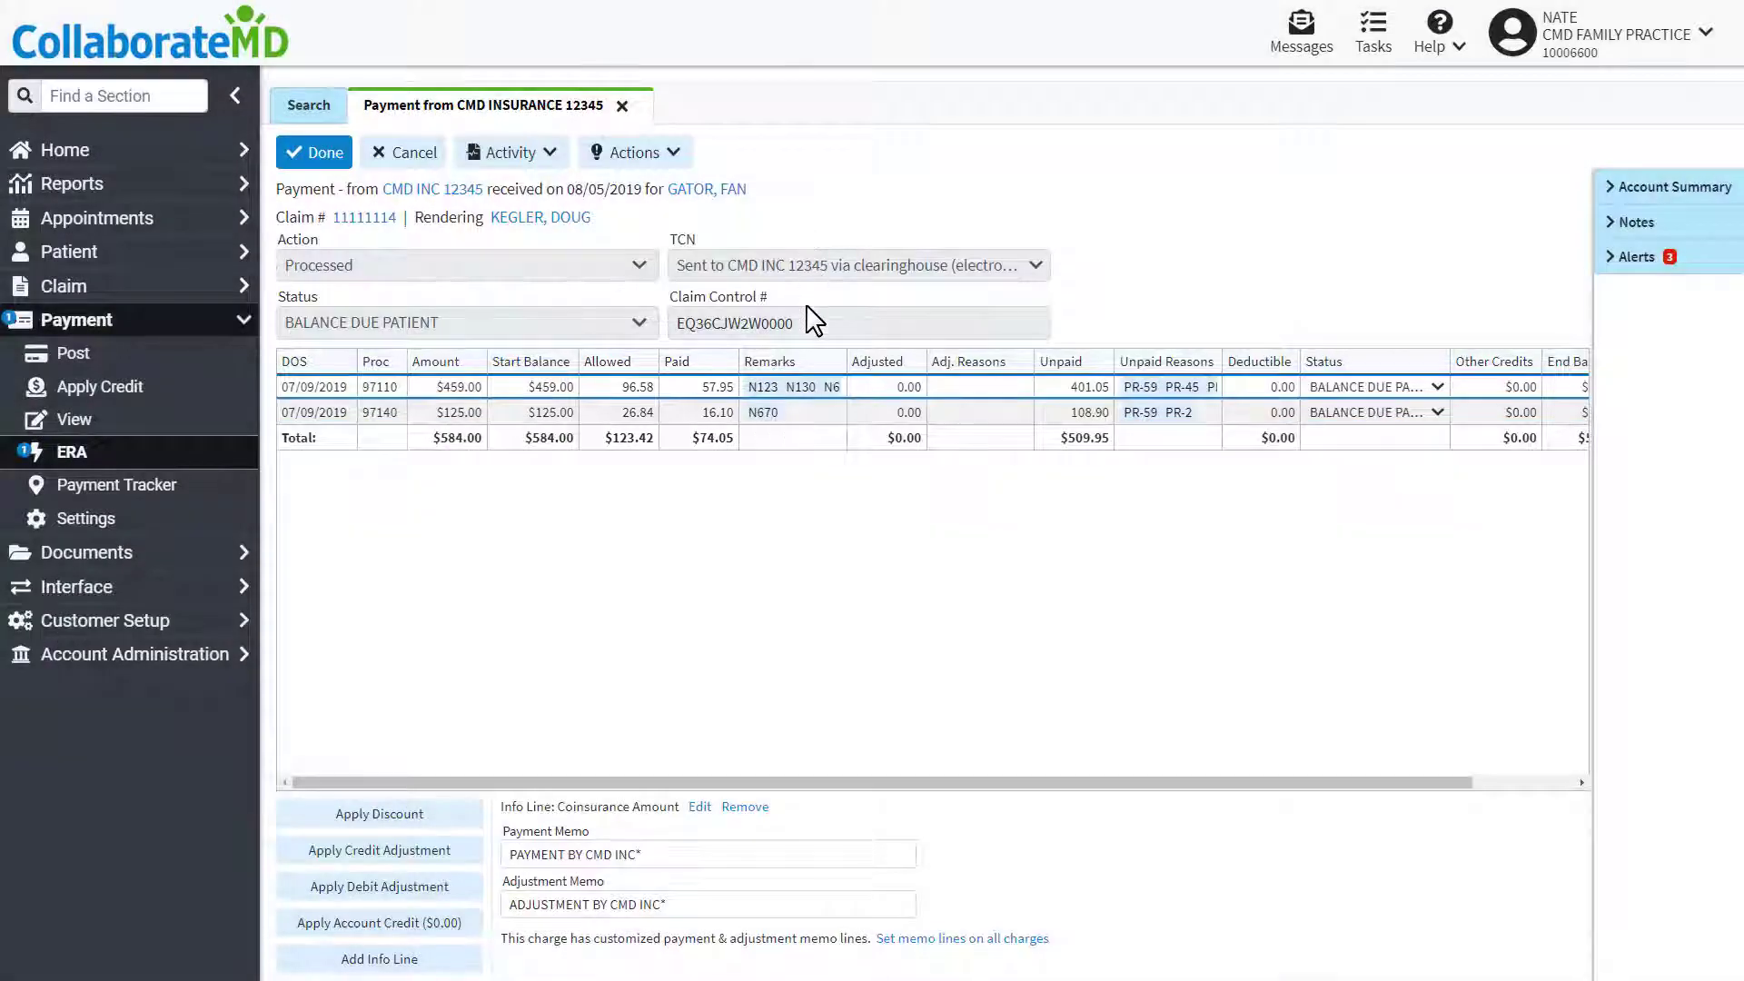
mouse_move(807, 388)
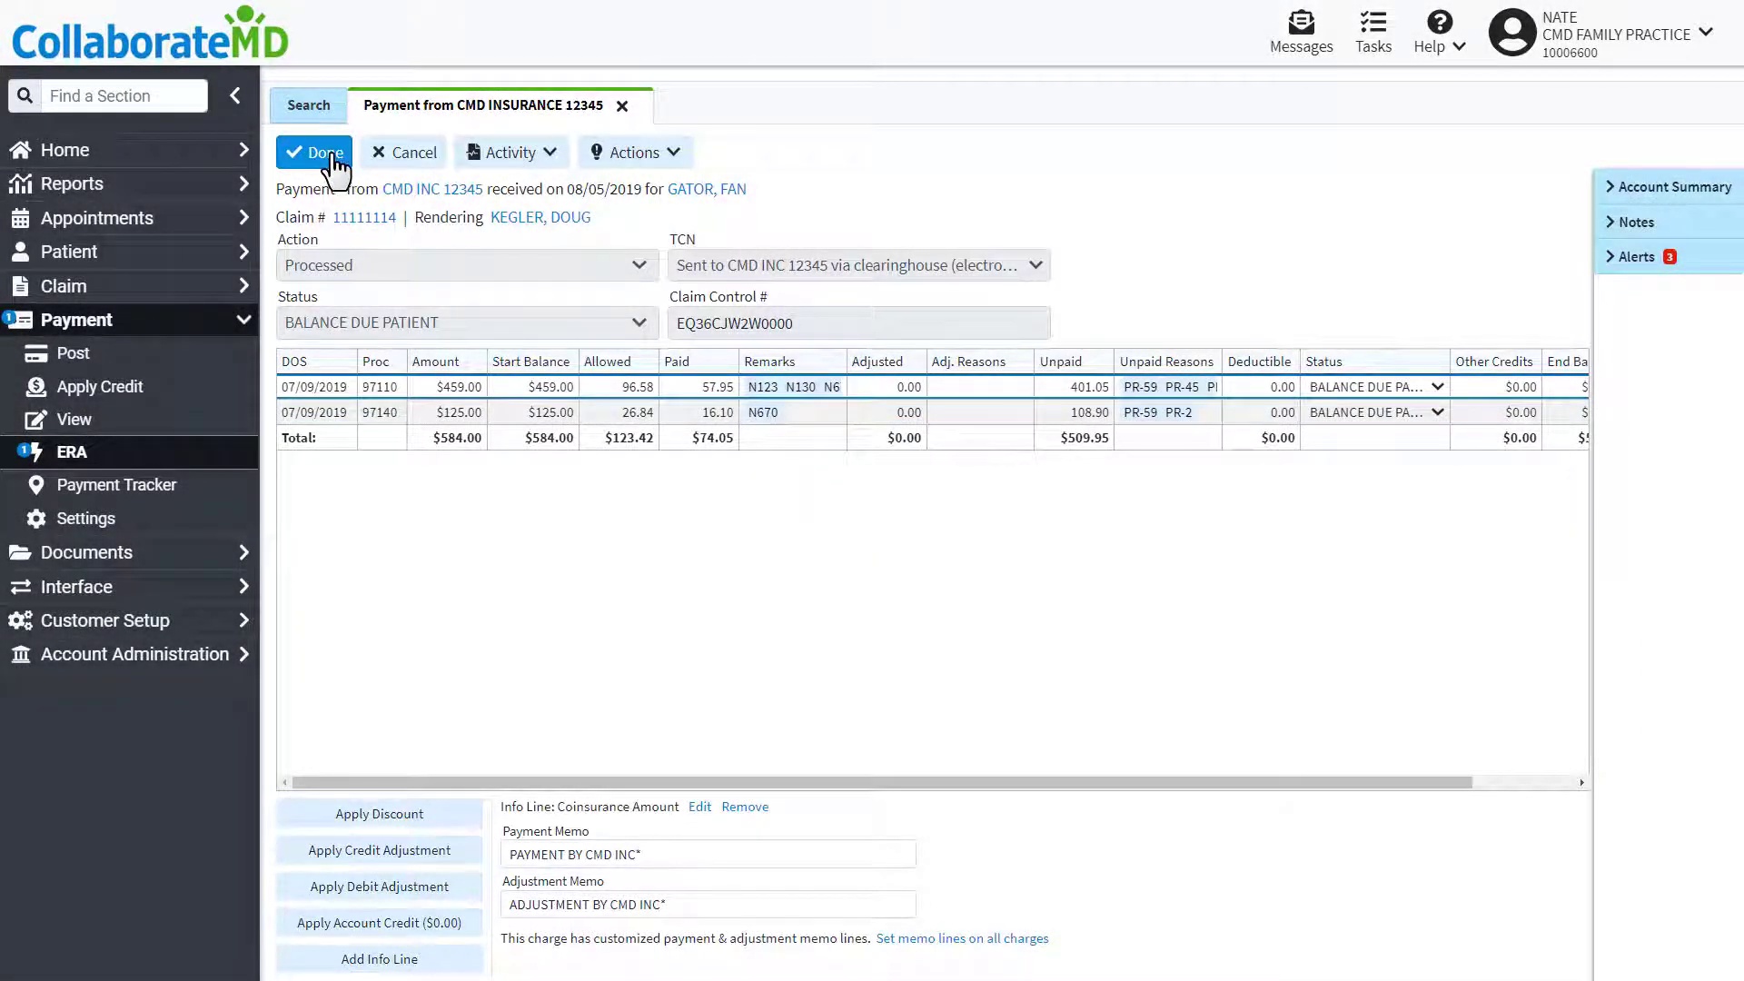
click(357, 159)
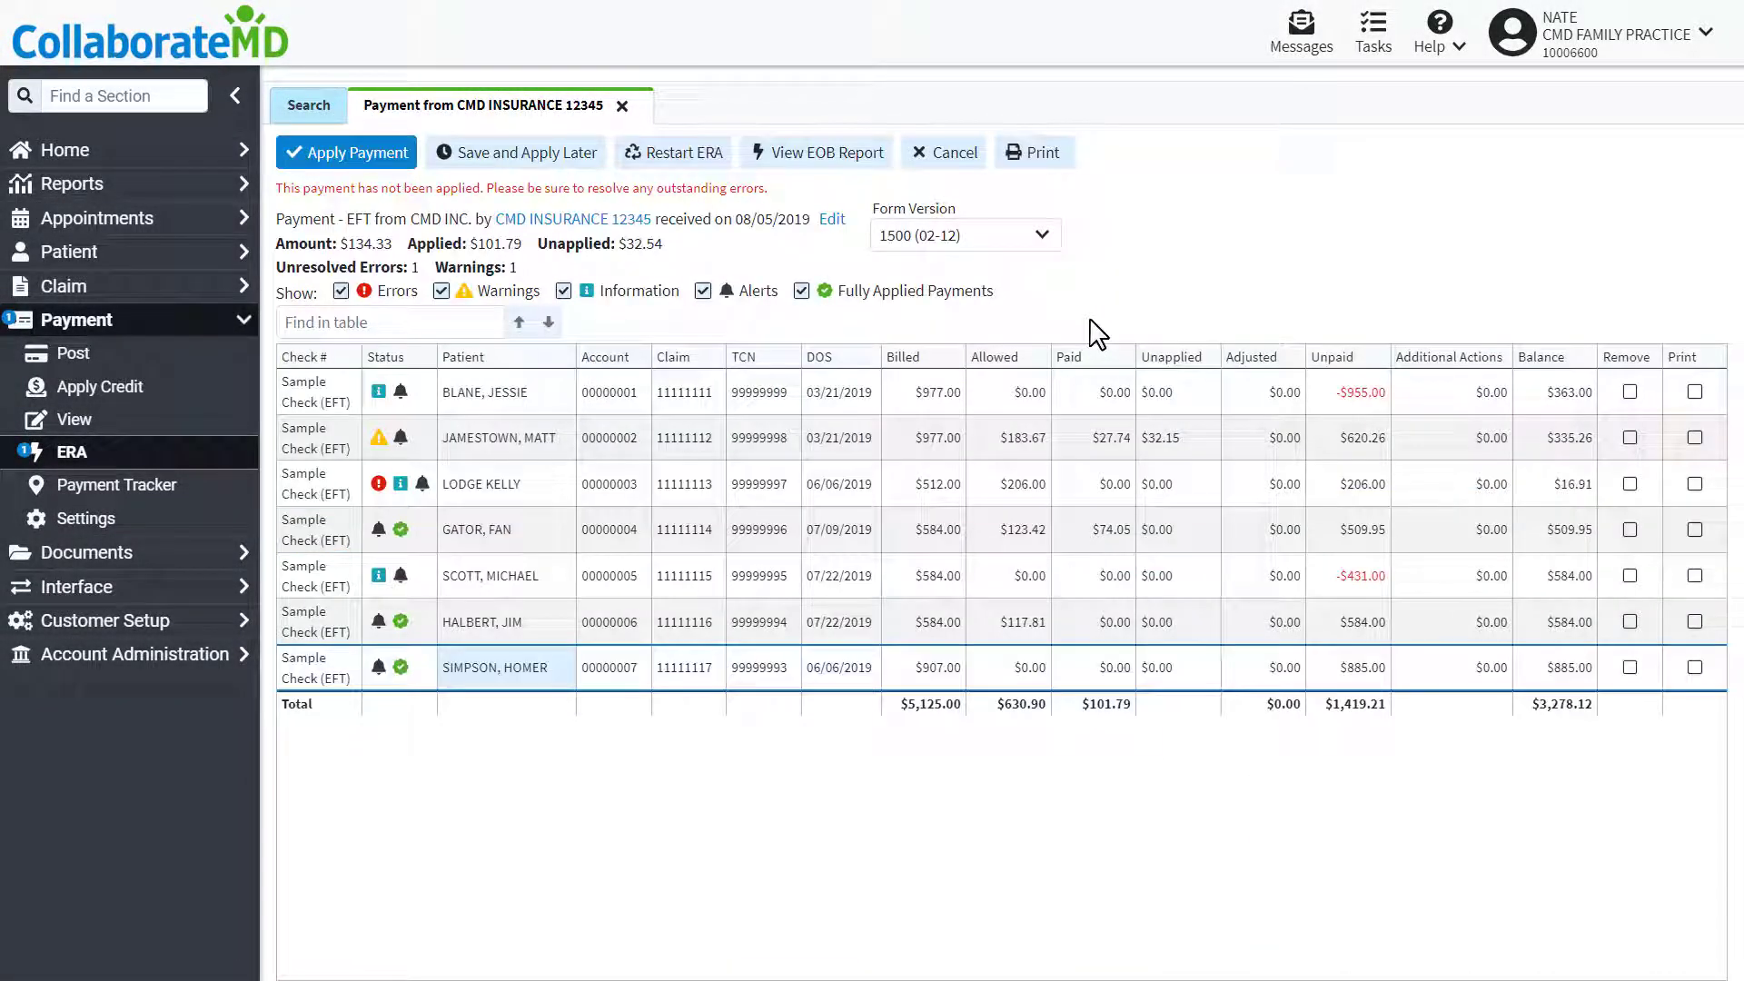
click(820, 171)
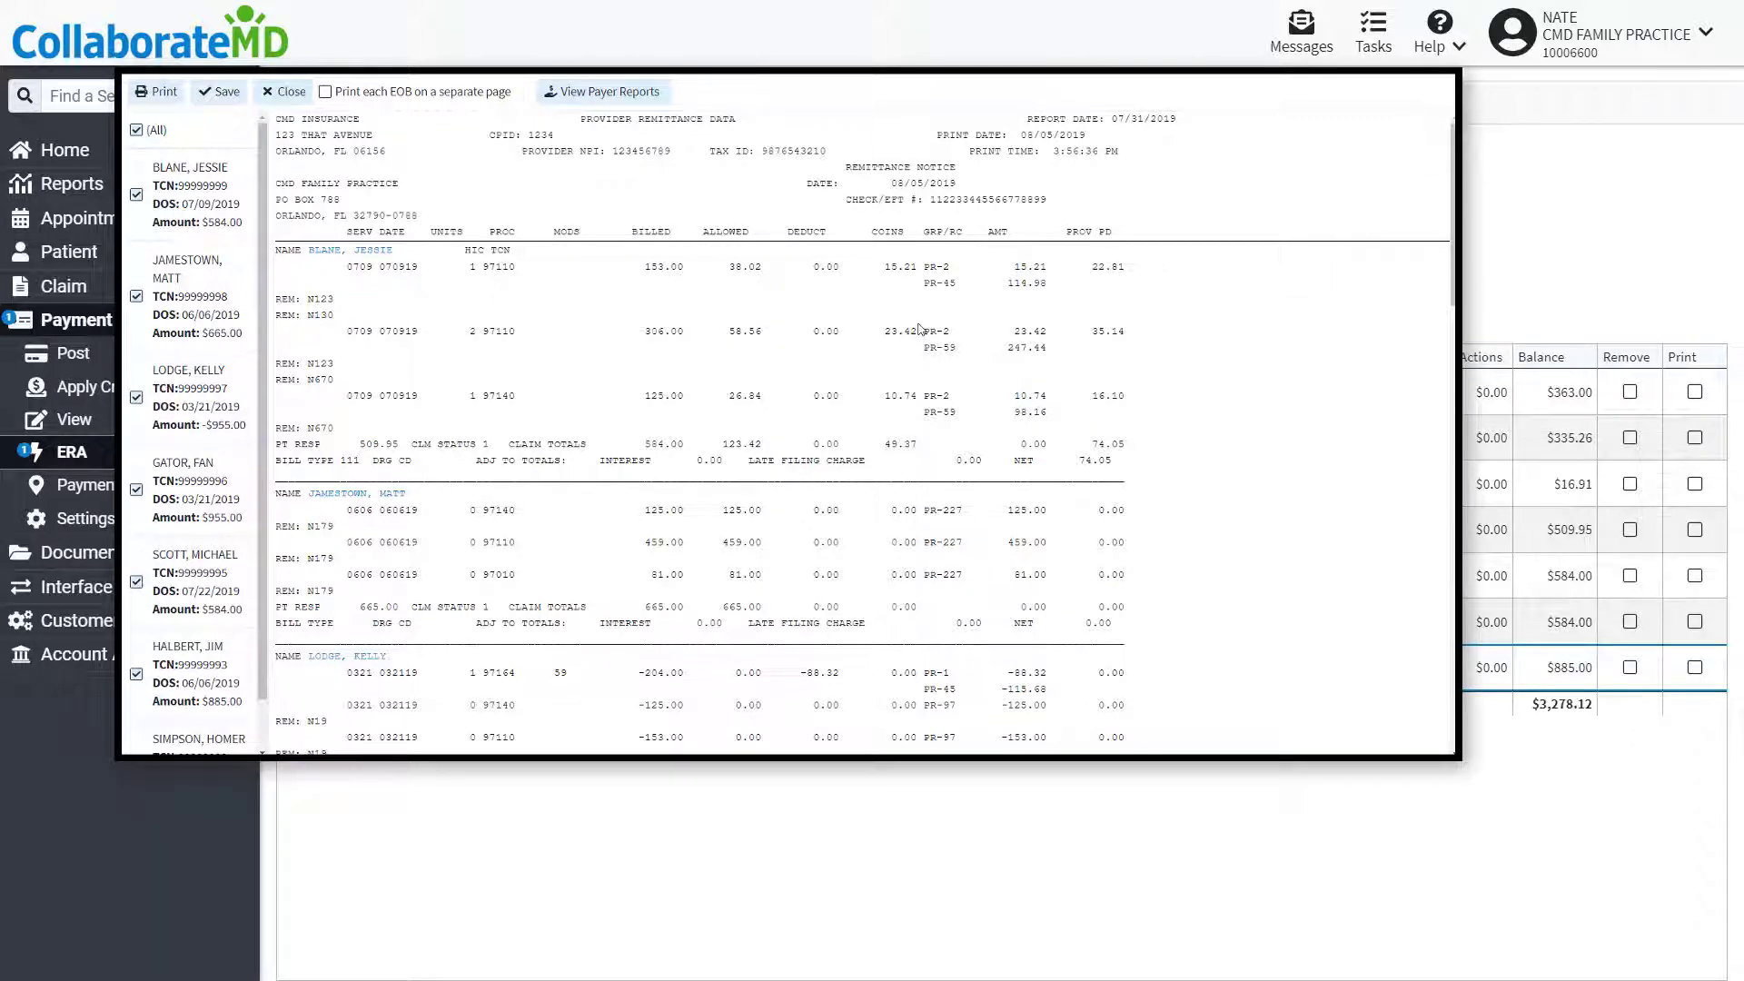
key(Escape)
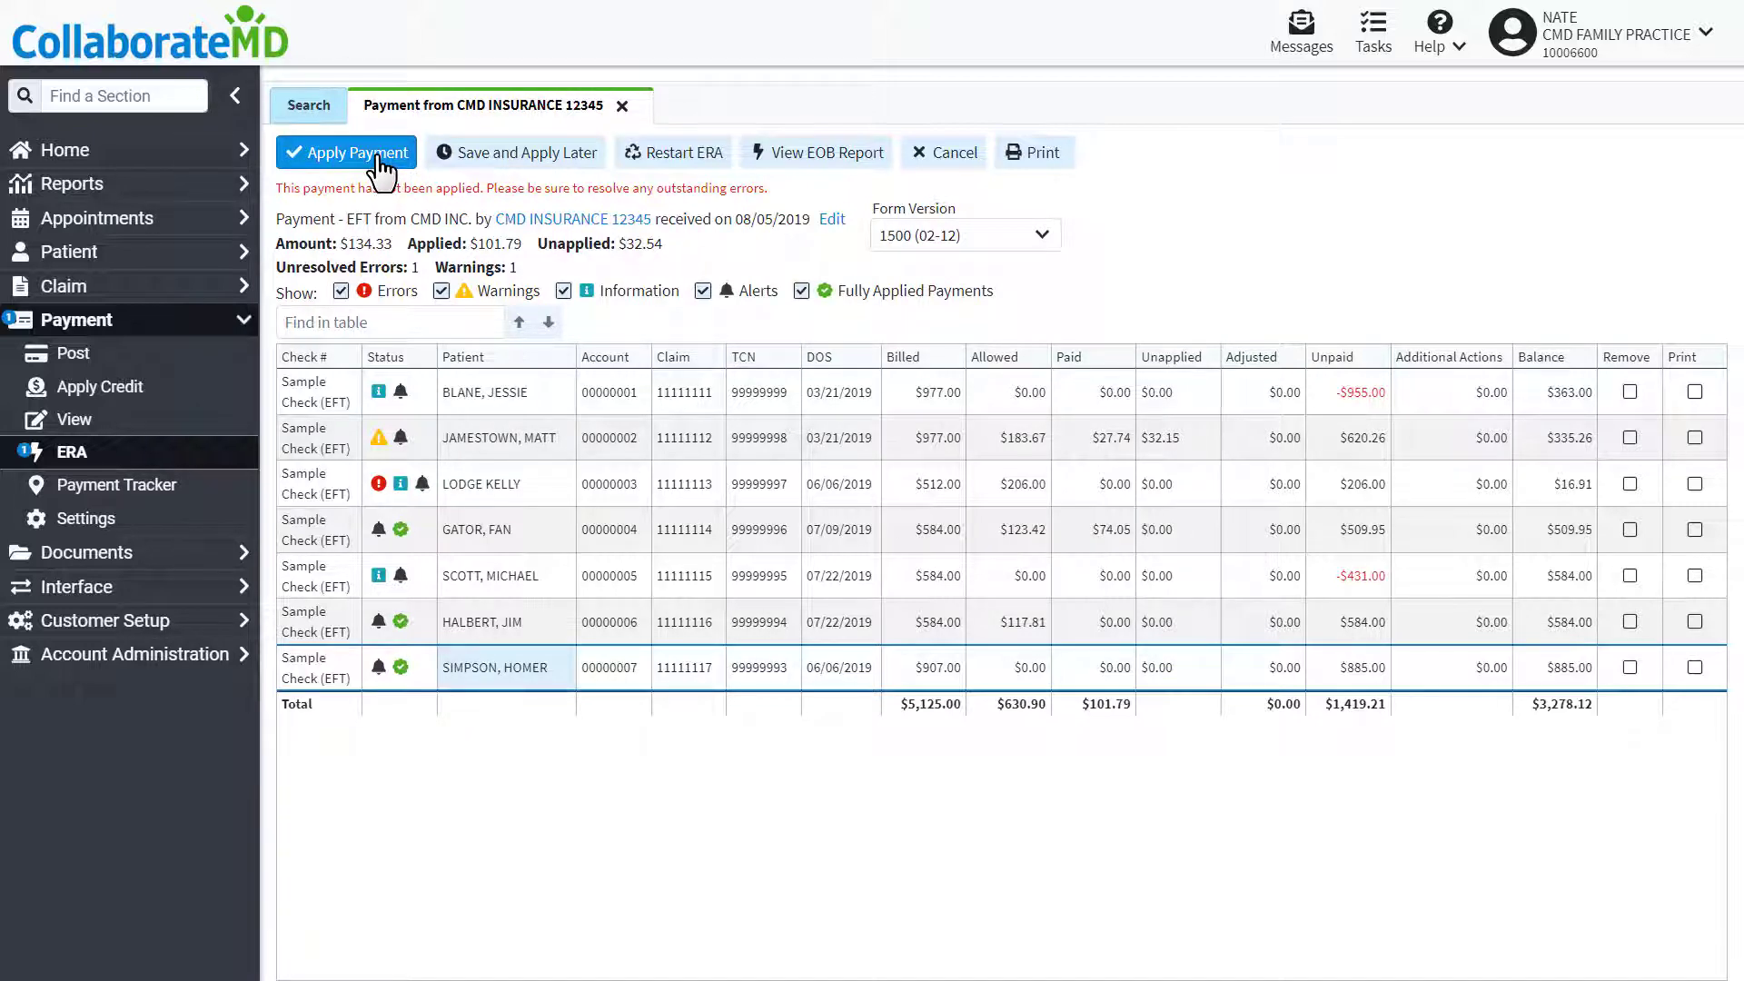
Save the ERA to apply later, then reopen the CMD INSURANCE ERA and continue reviewing
click(497, 154)
click(899, 556)
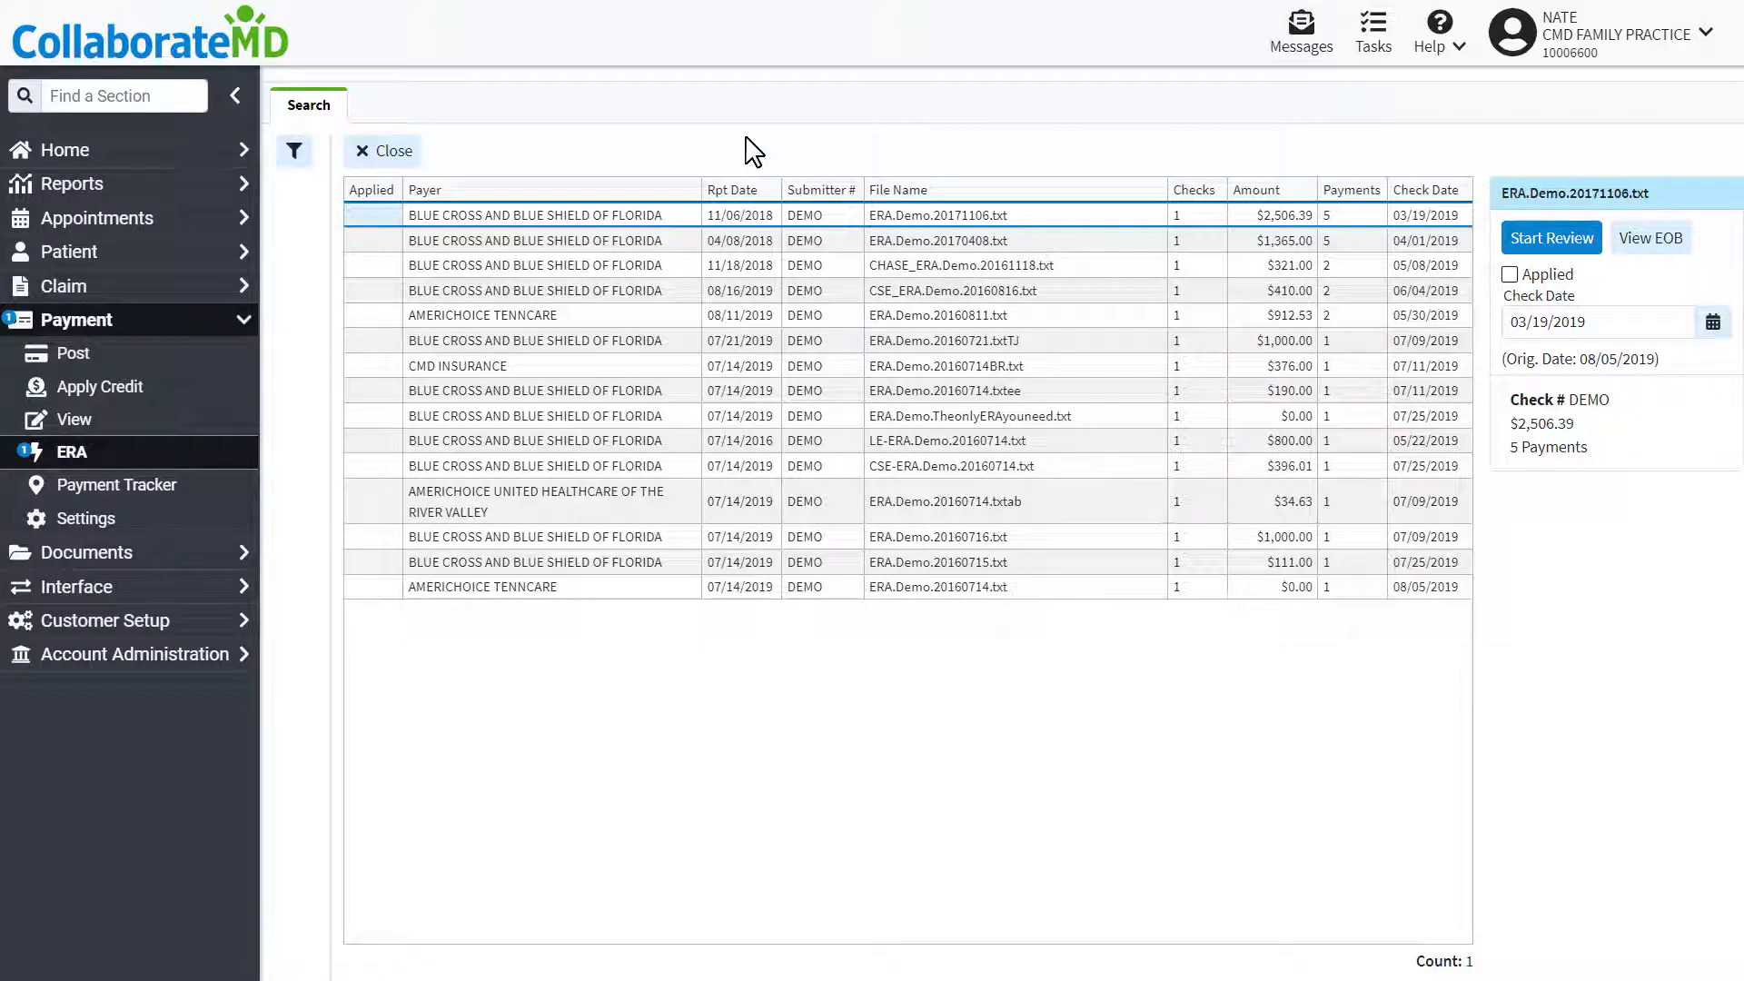
click(601, 368)
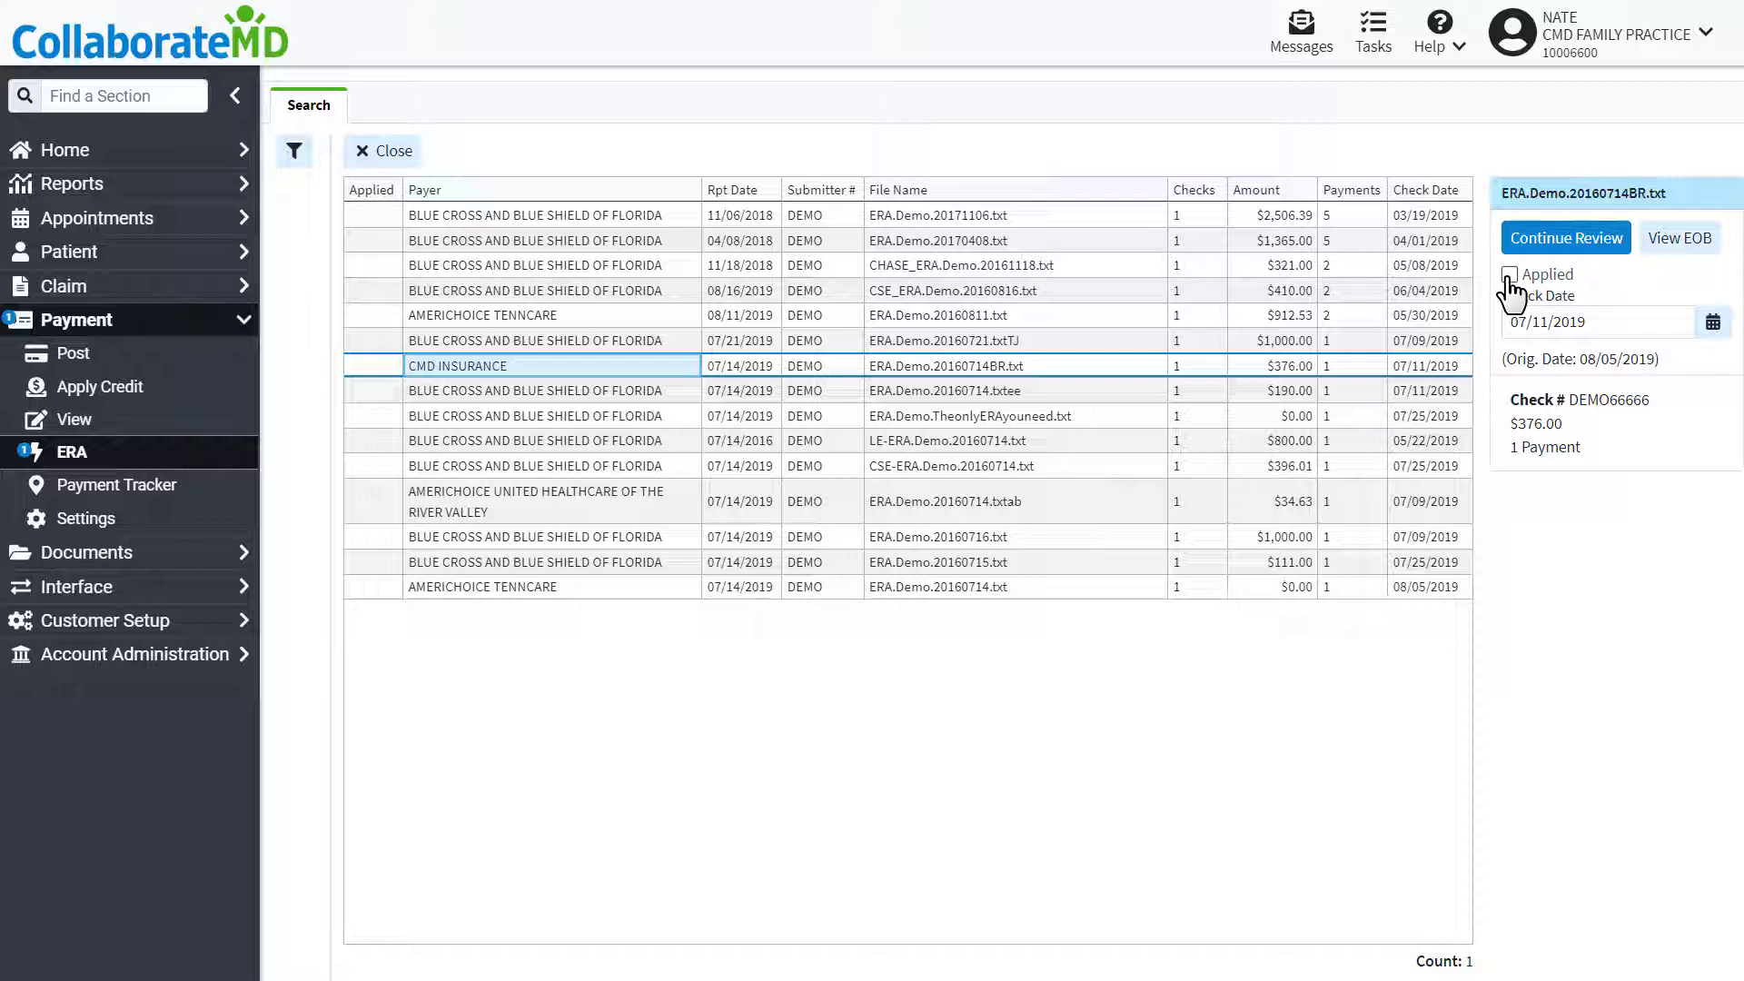
click(1549, 240)
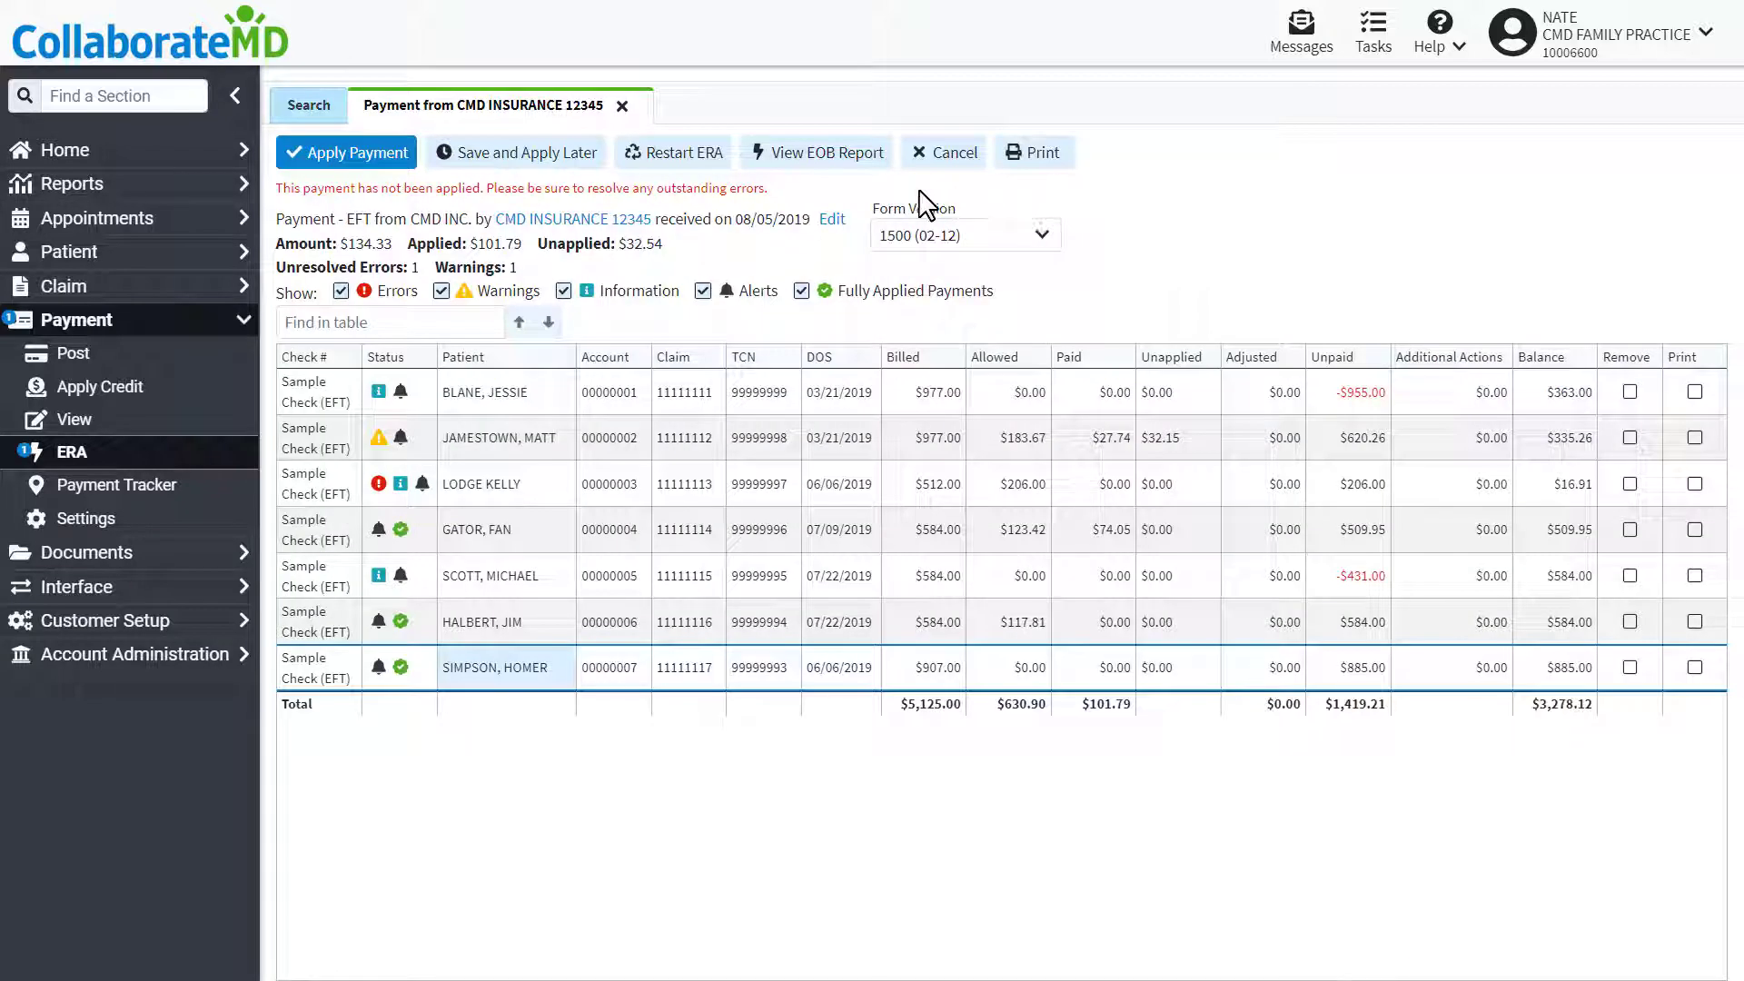
Restart the ERA, discarding all resolved issues and payment changes
click(677, 163)
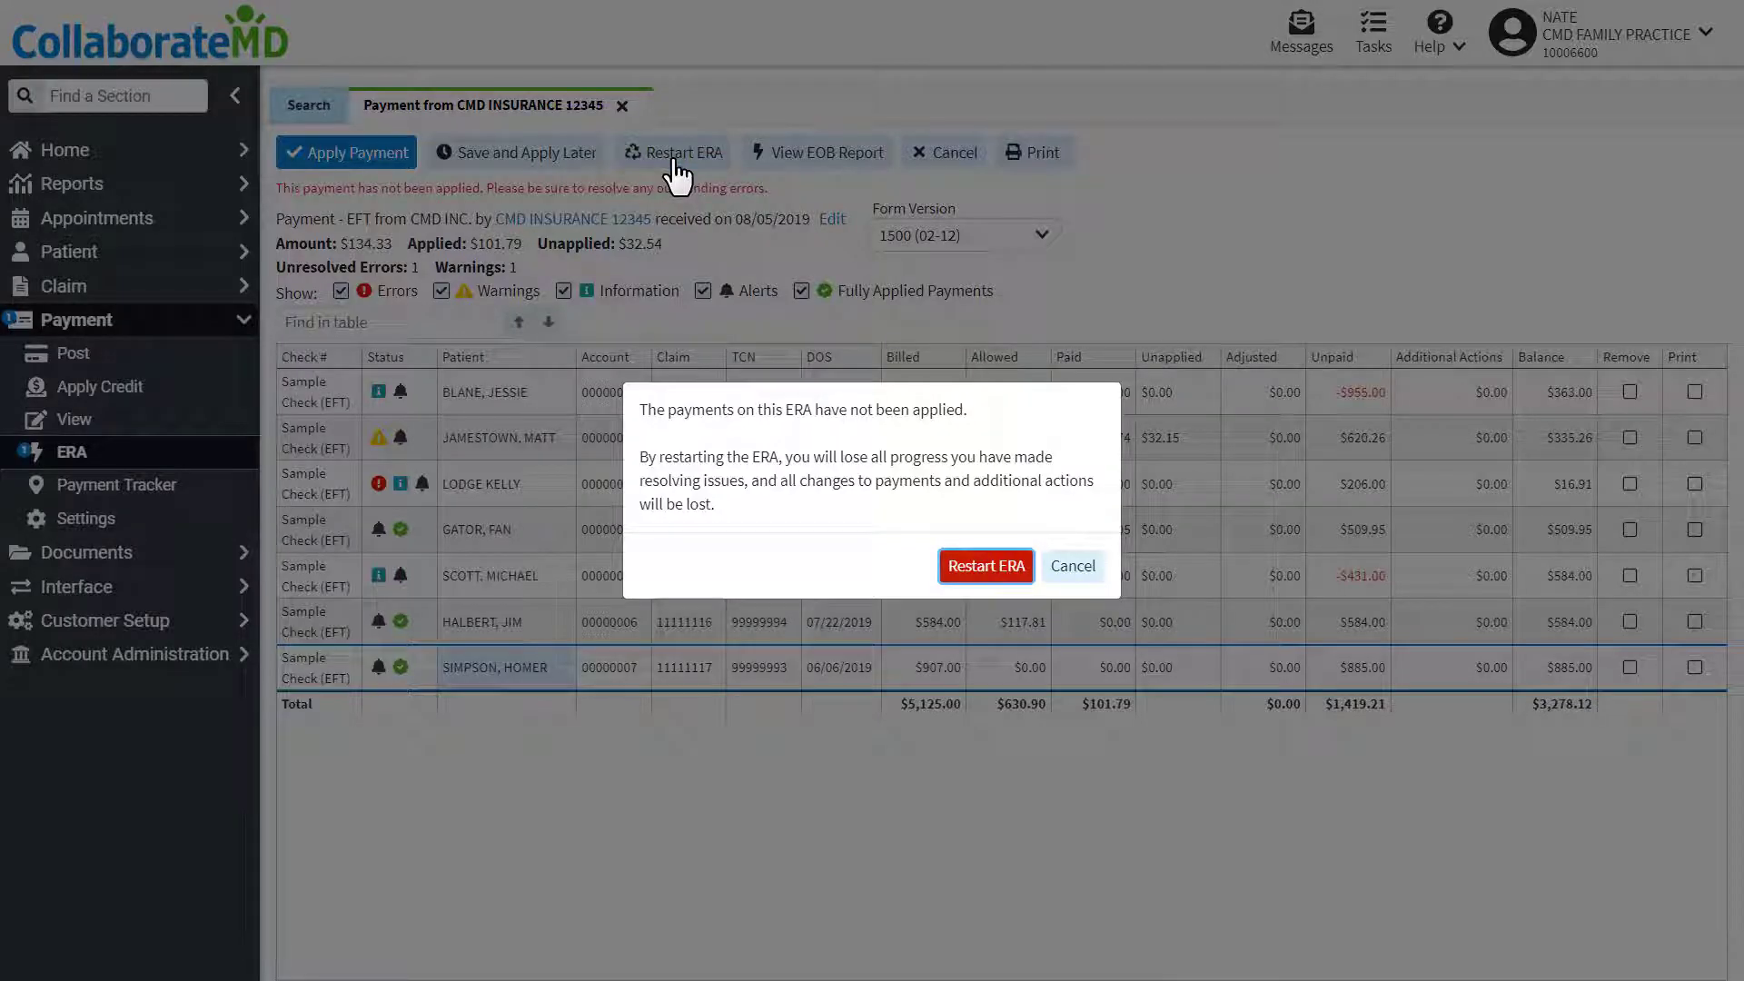
click(961, 572)
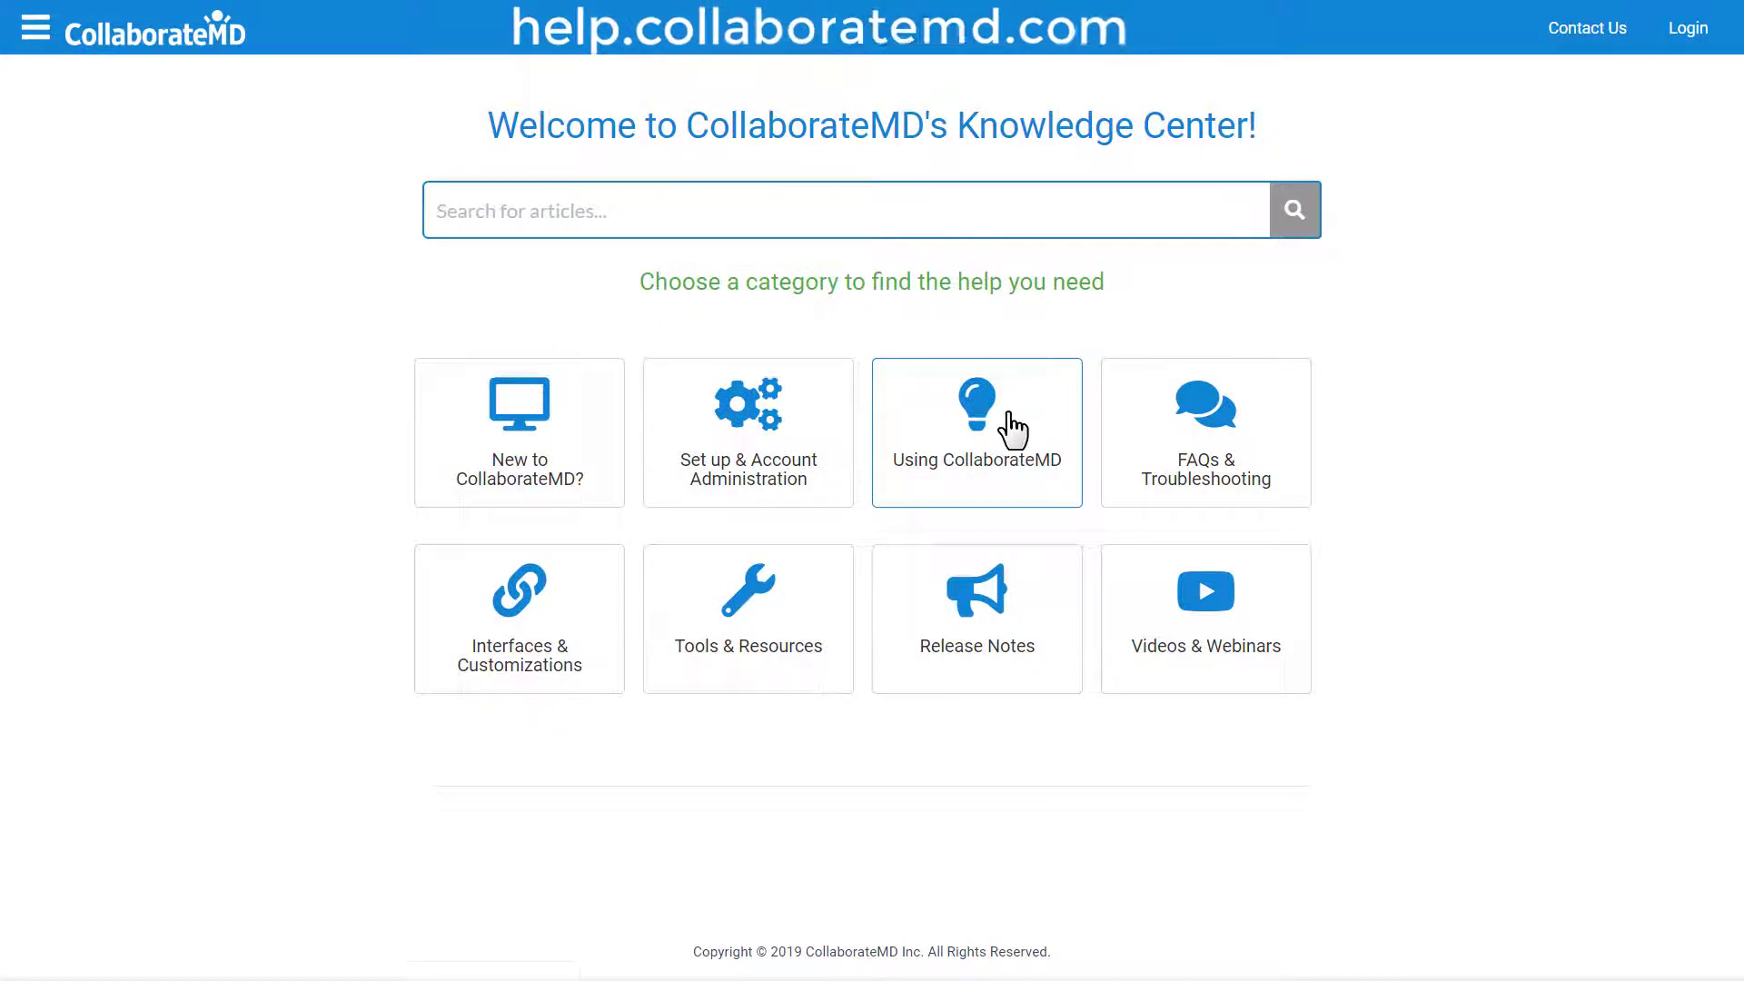
Open Using CollaborateMD, then the Payment category in the Knowledge Center
click(1010, 427)
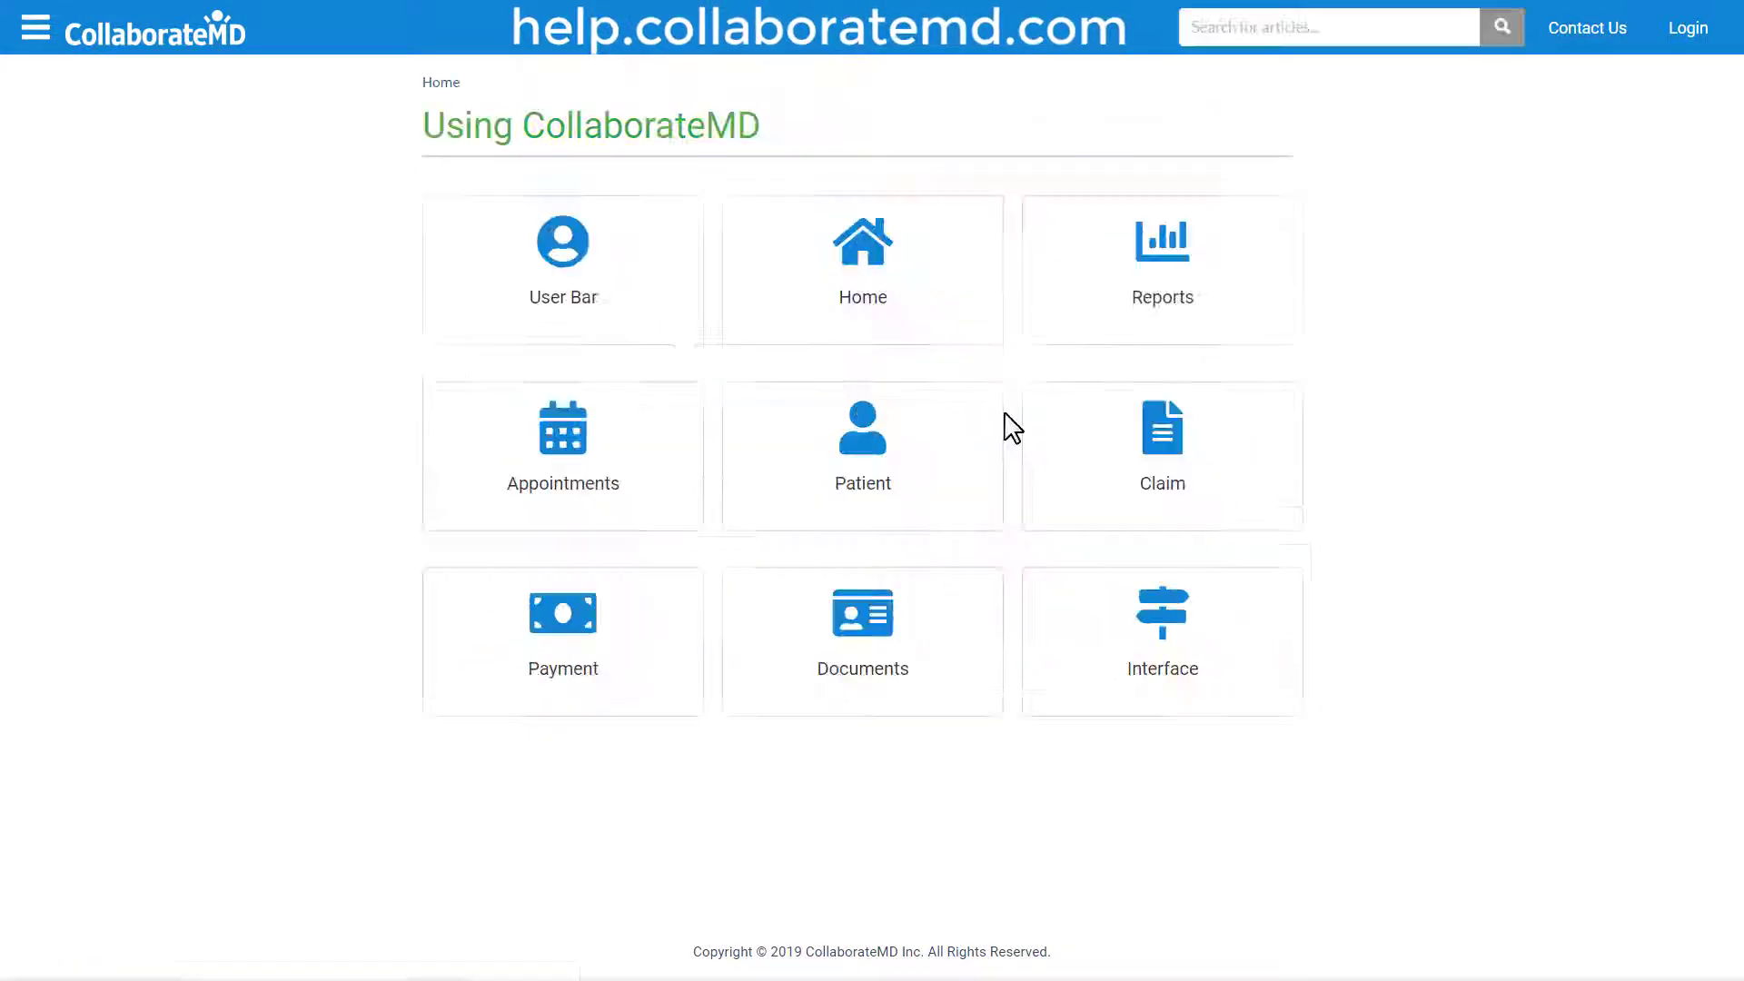
click(570, 610)
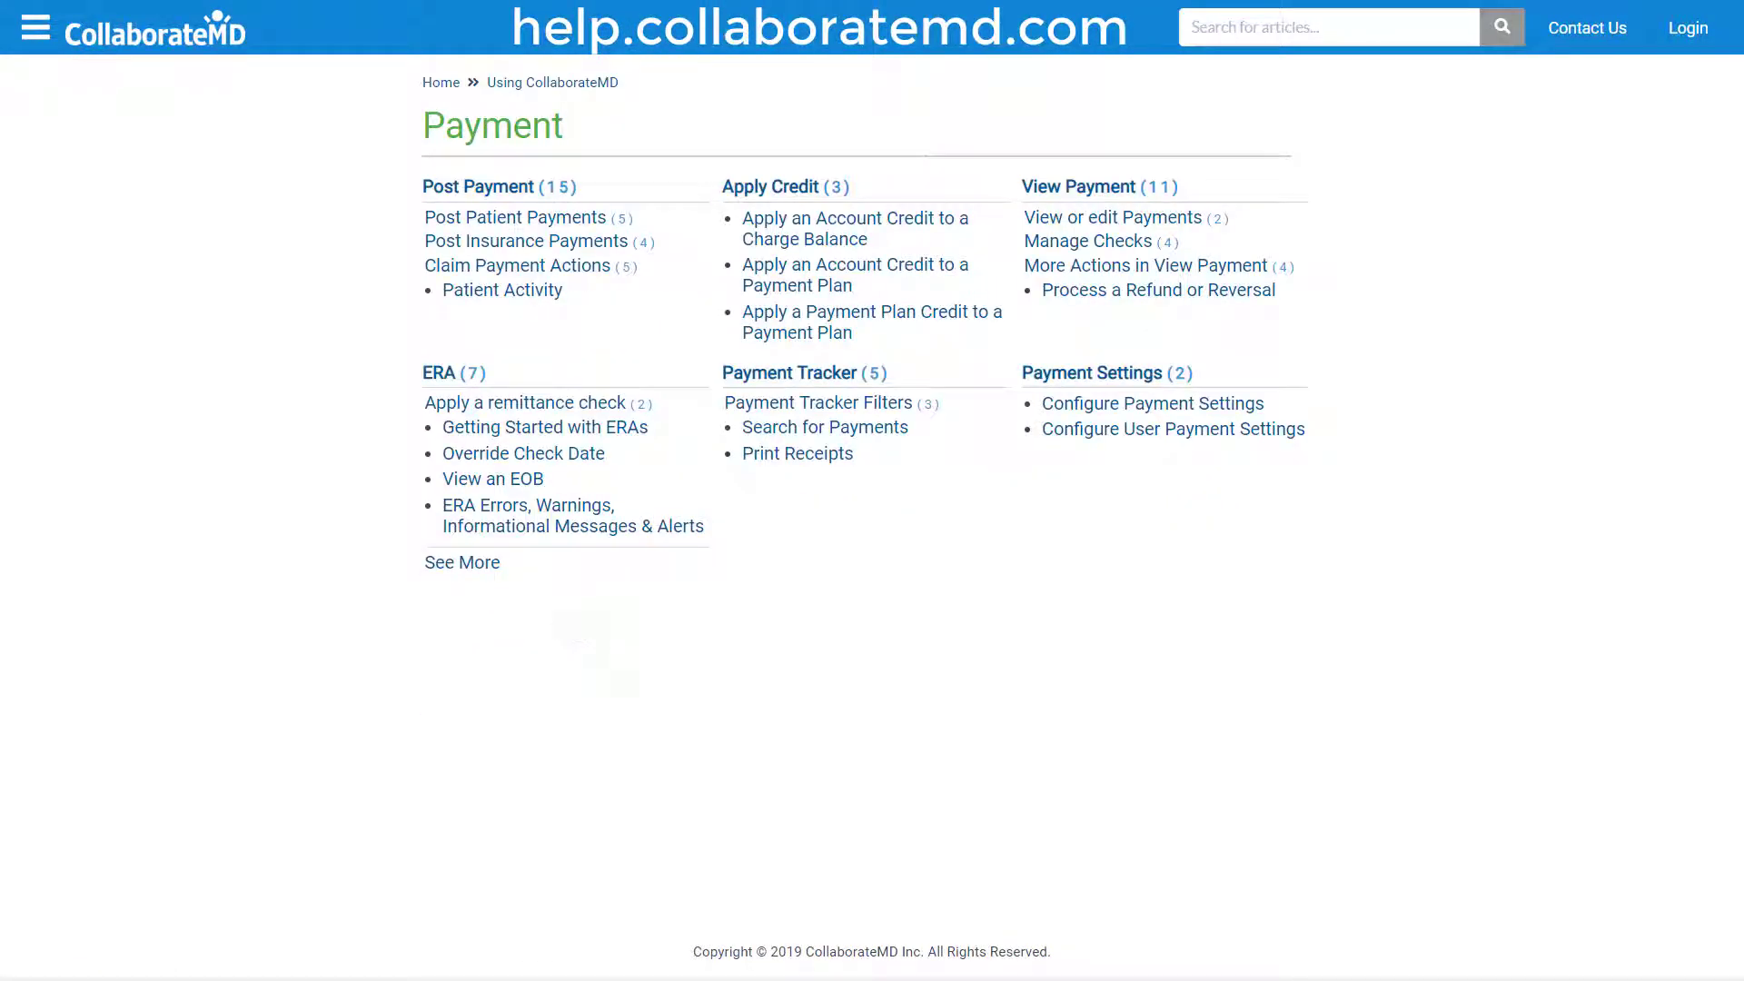